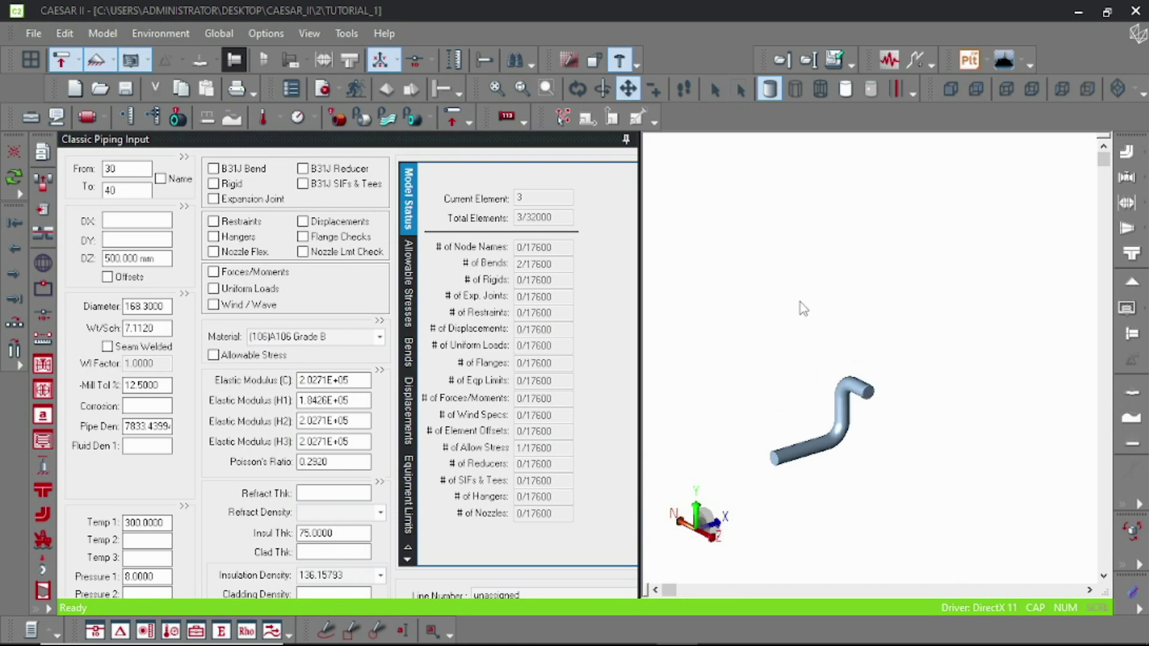
scroll(823, 243, "up", 1)
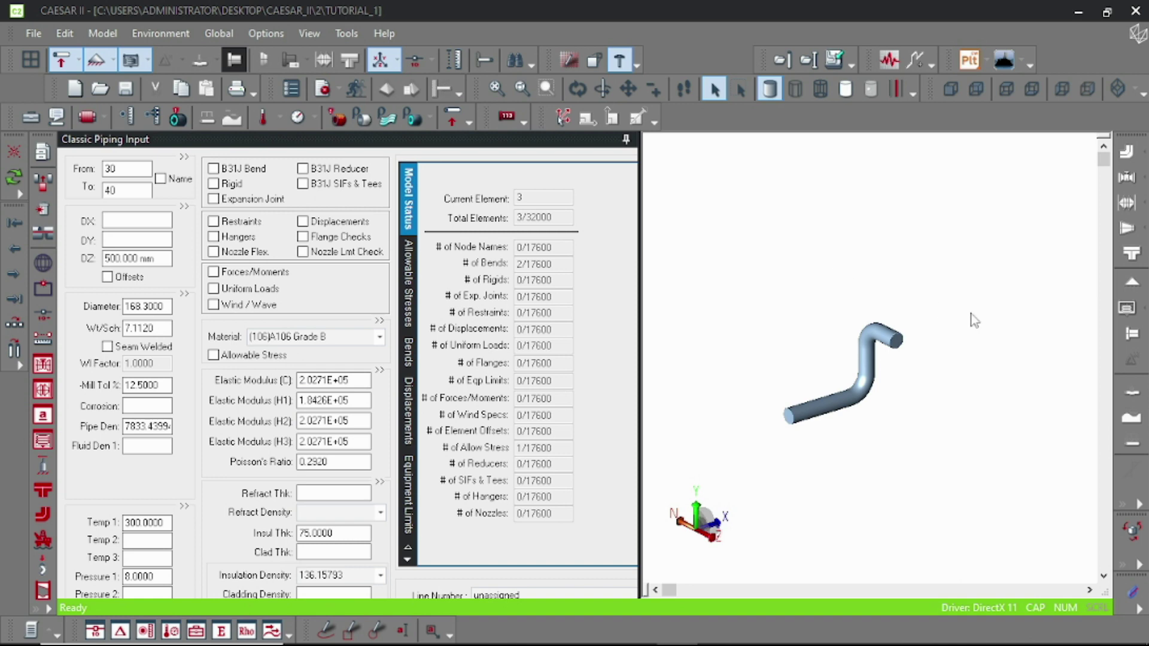
Step: From the end of element 30-40, add element 40-50 running 1500 mm in Z, ending in a B31J bend
left_click(896, 339)
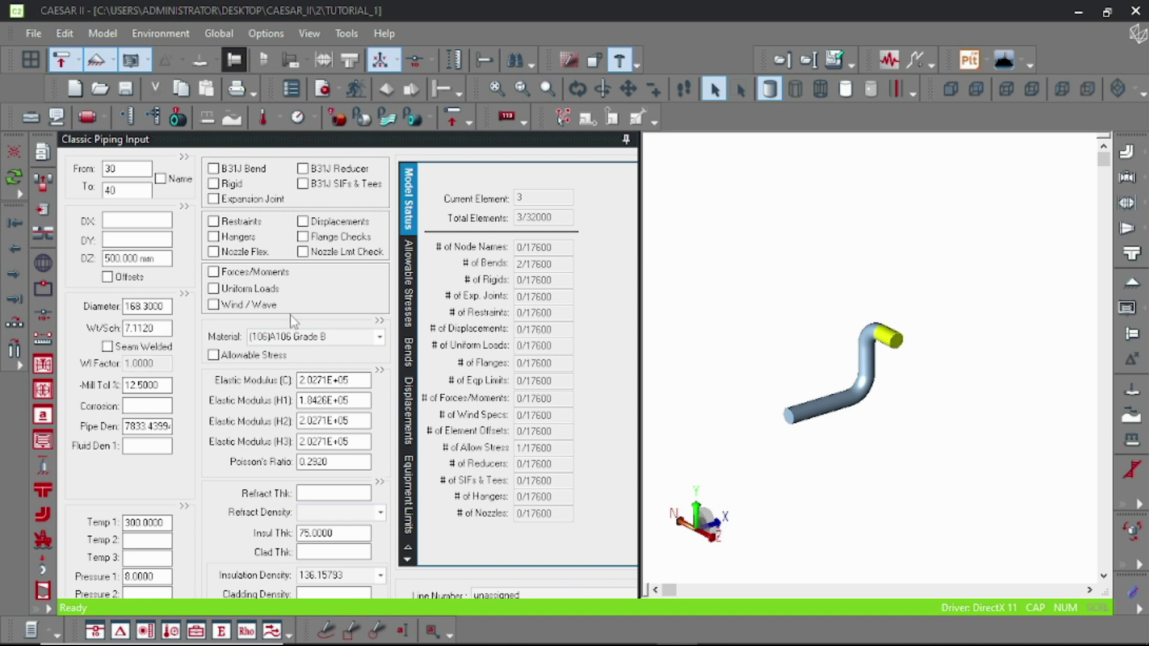
left_click(15, 328)
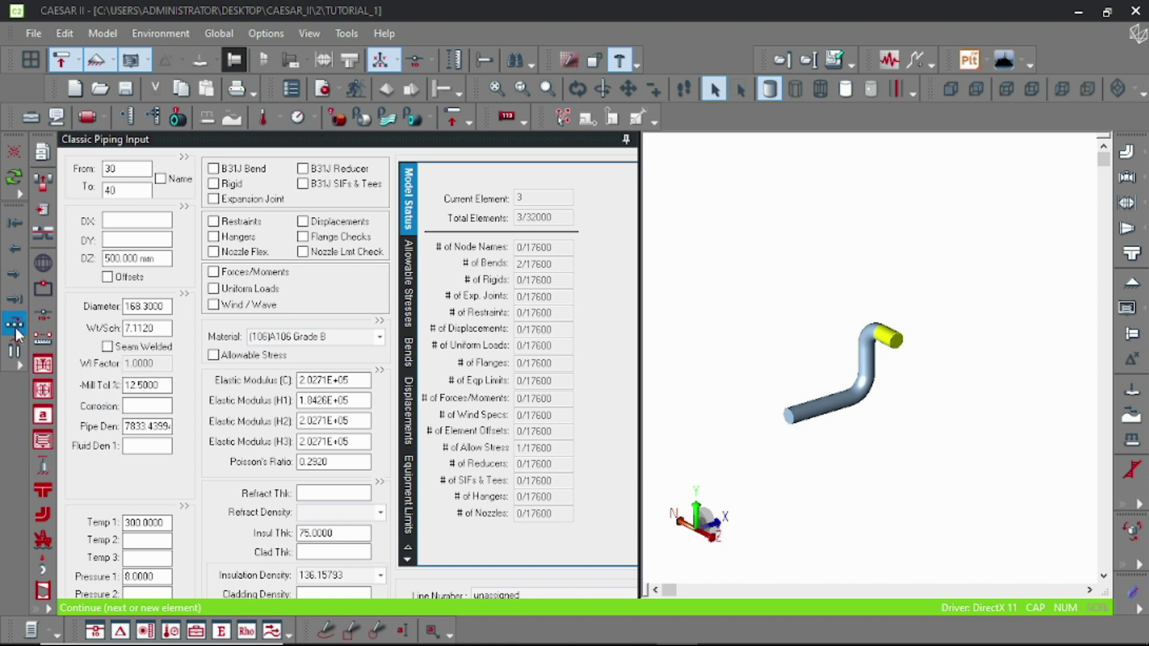
type("1")
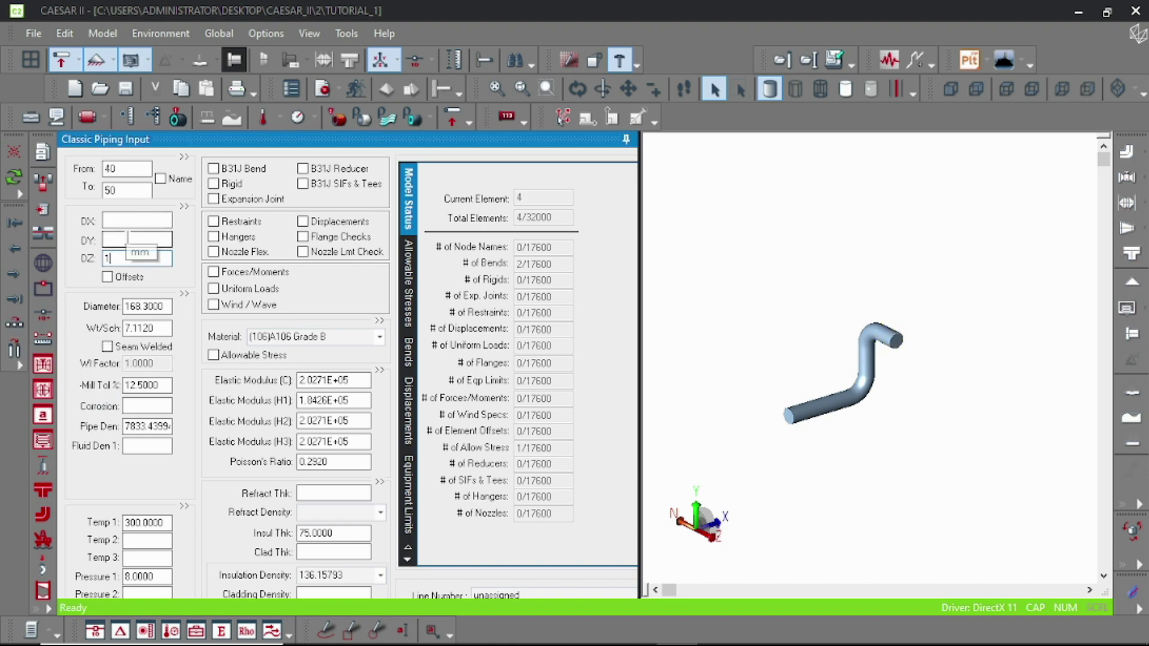
type("500")
key("Tab")
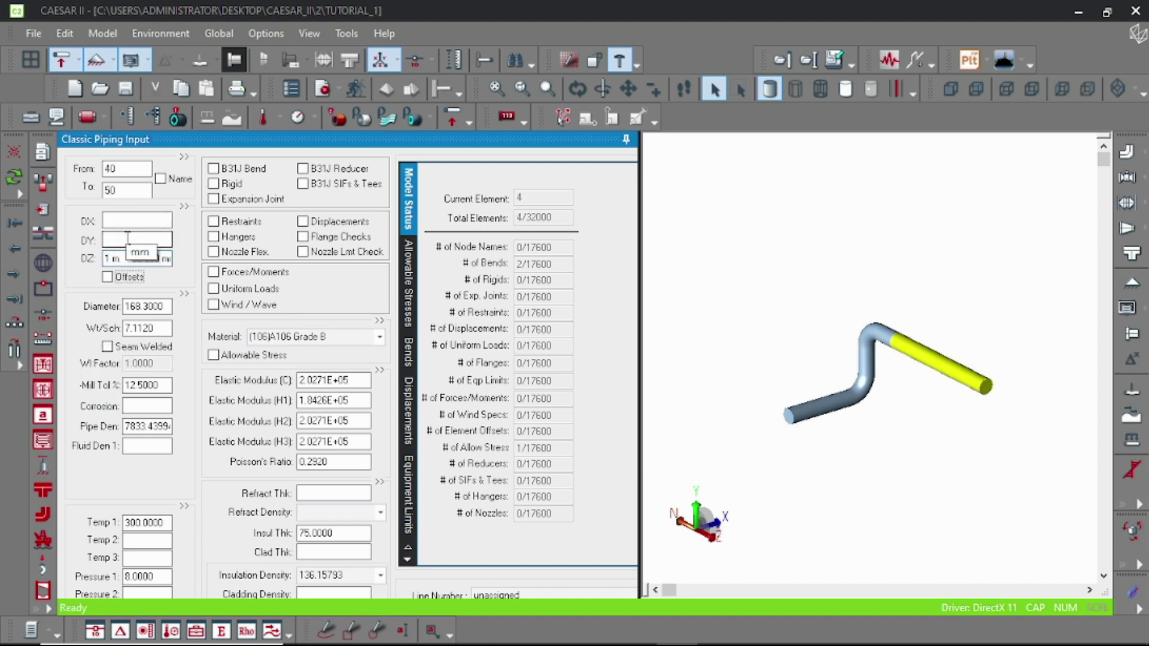
key("ctrl+b")
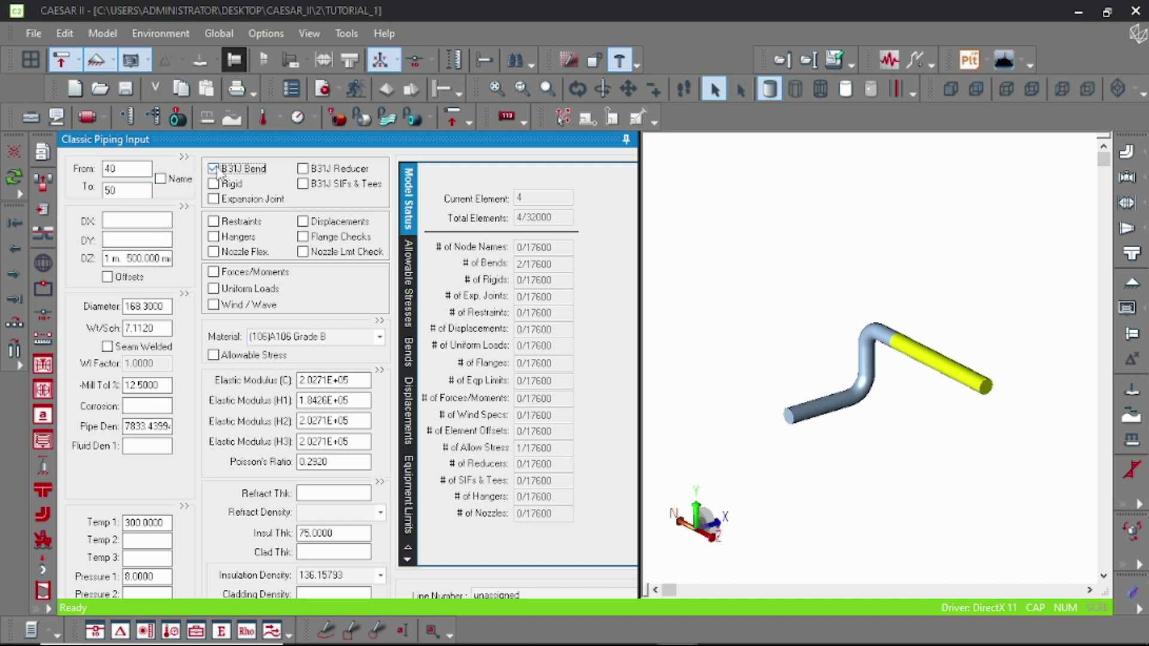
Step: Add elements 50-60 at DX 500 mm and 60-70 at DX 1500 mm
left_click(14, 323)
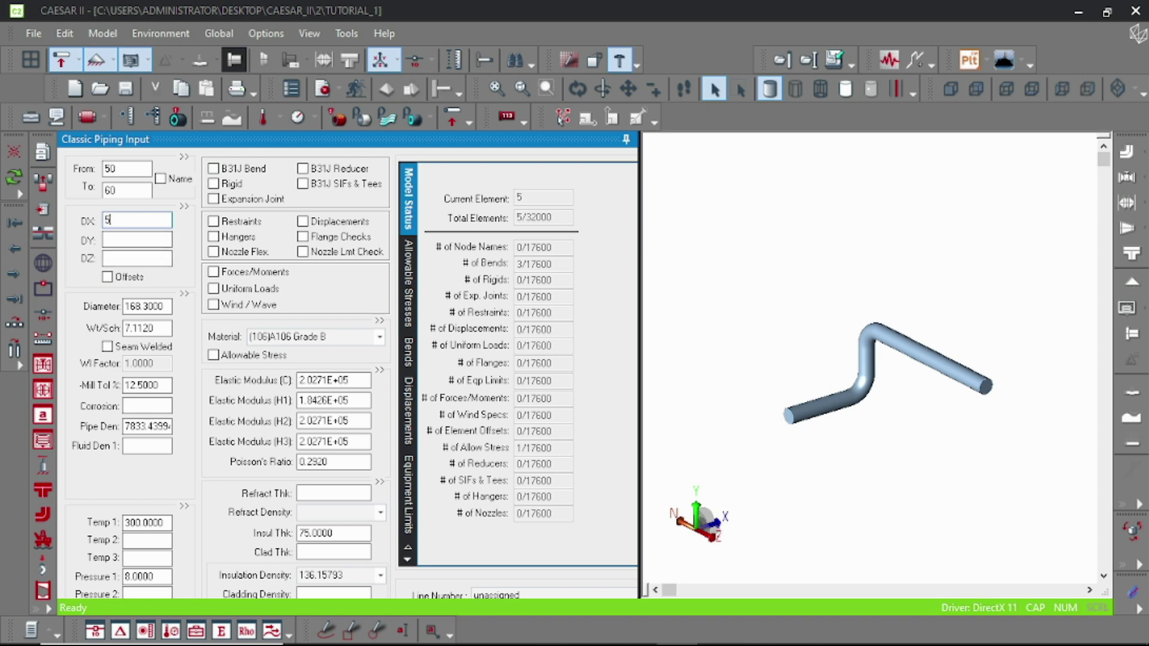
type("500")
key("Tab")
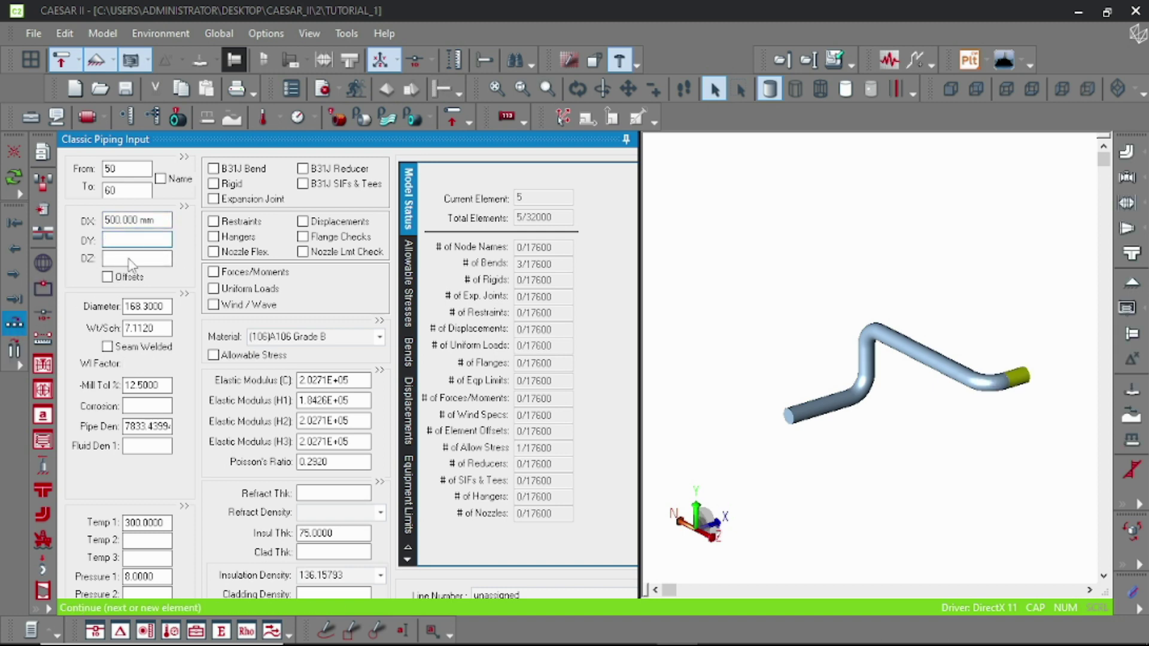
left_click(14, 323)
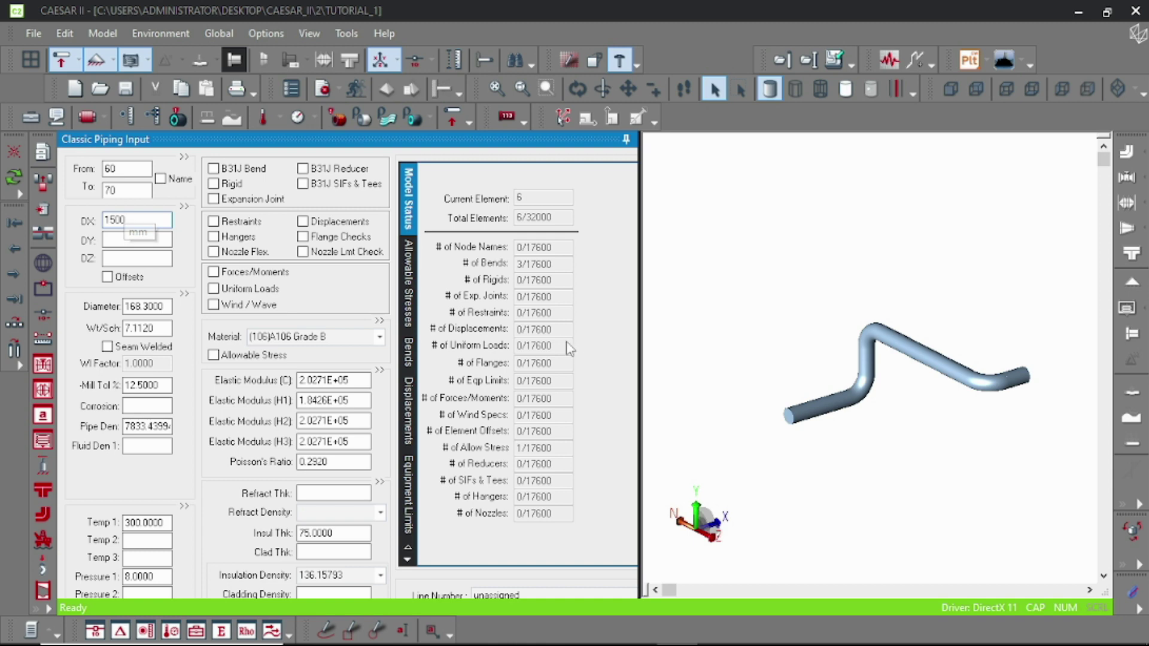
left_click(892, 462)
Step: Change element 10-20's DX to 1 m 500 mm, making it 1.5 m long
scroll(844, 424, "up", 3)
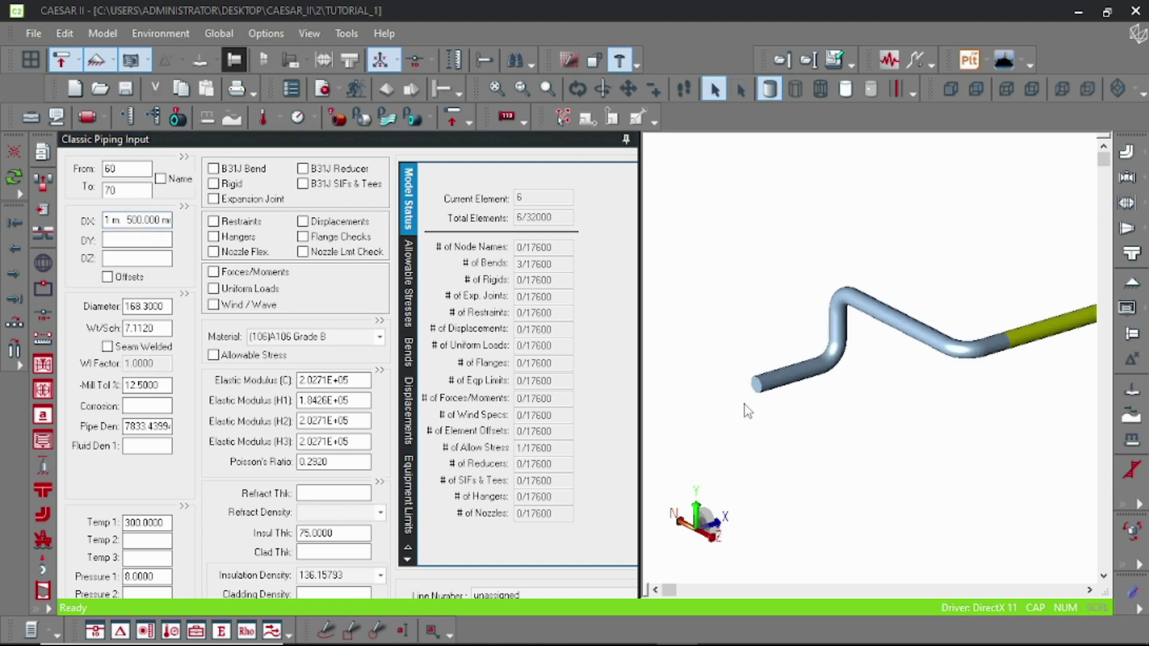
middle_click_drag(828, 440, 806, 442)
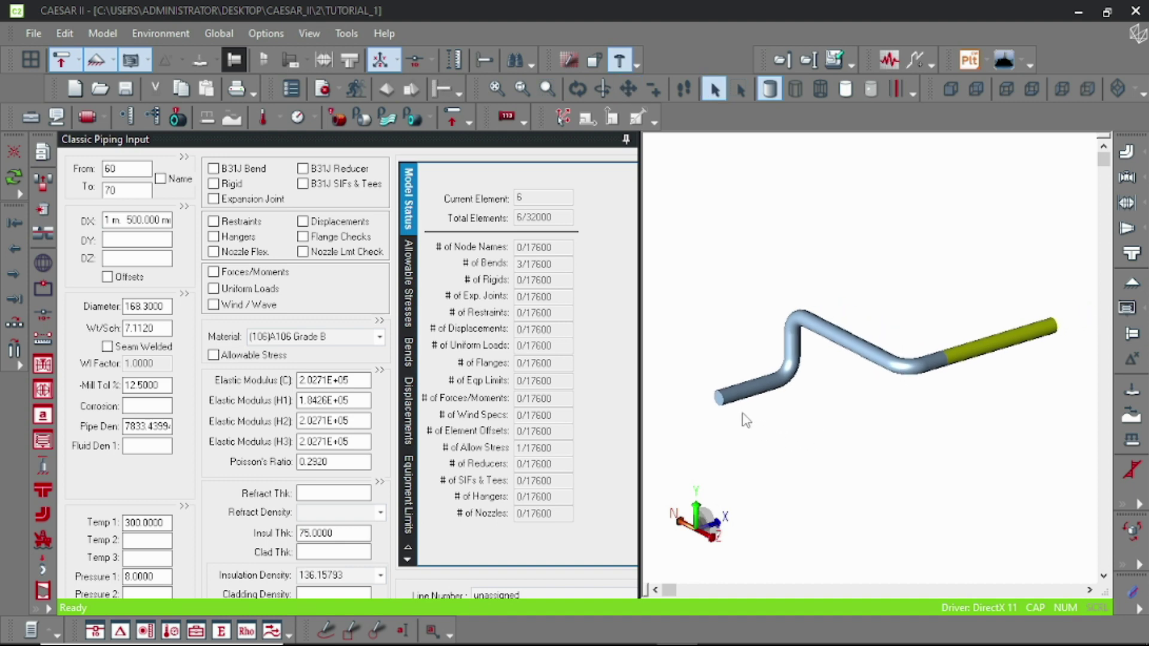
scroll(746, 420, "up", 1)
left_click(721, 398)
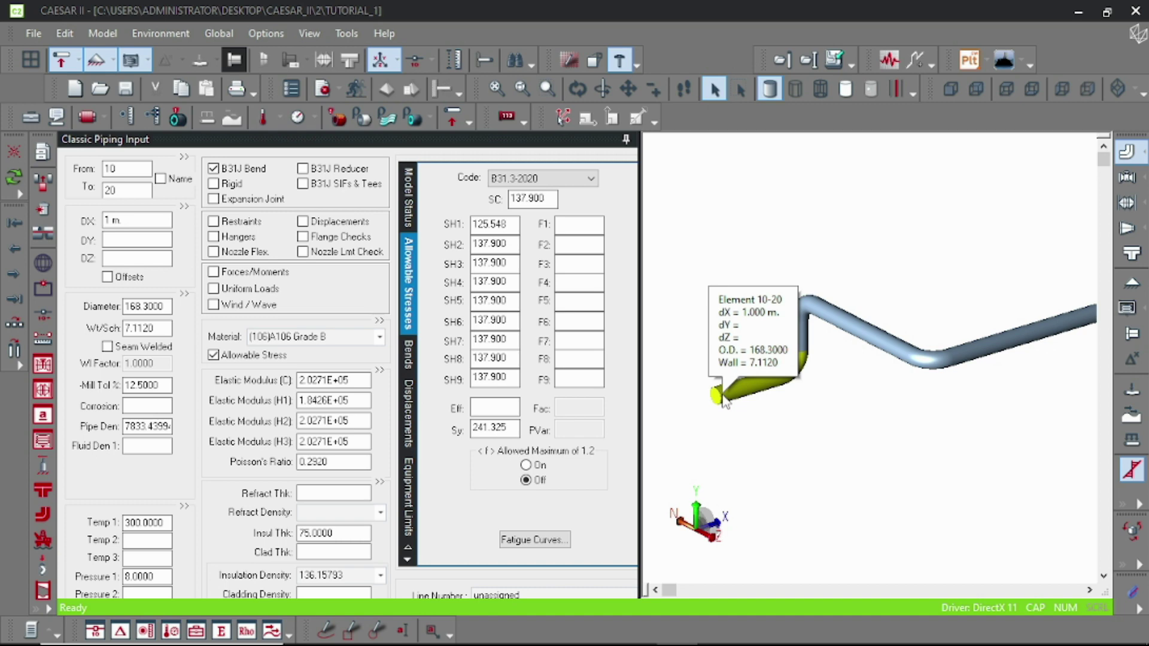
left_click(136, 220)
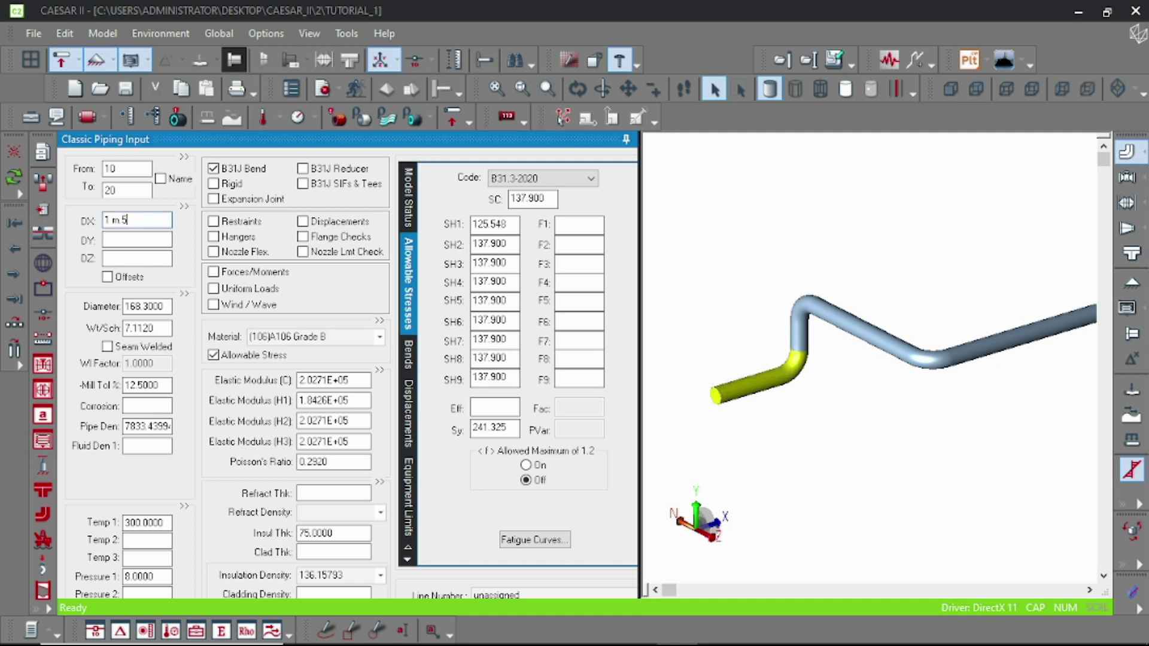
type("500")
key("Return")
Step: Reselect element 10-20 and enable Restraints on it
left_click(740, 431)
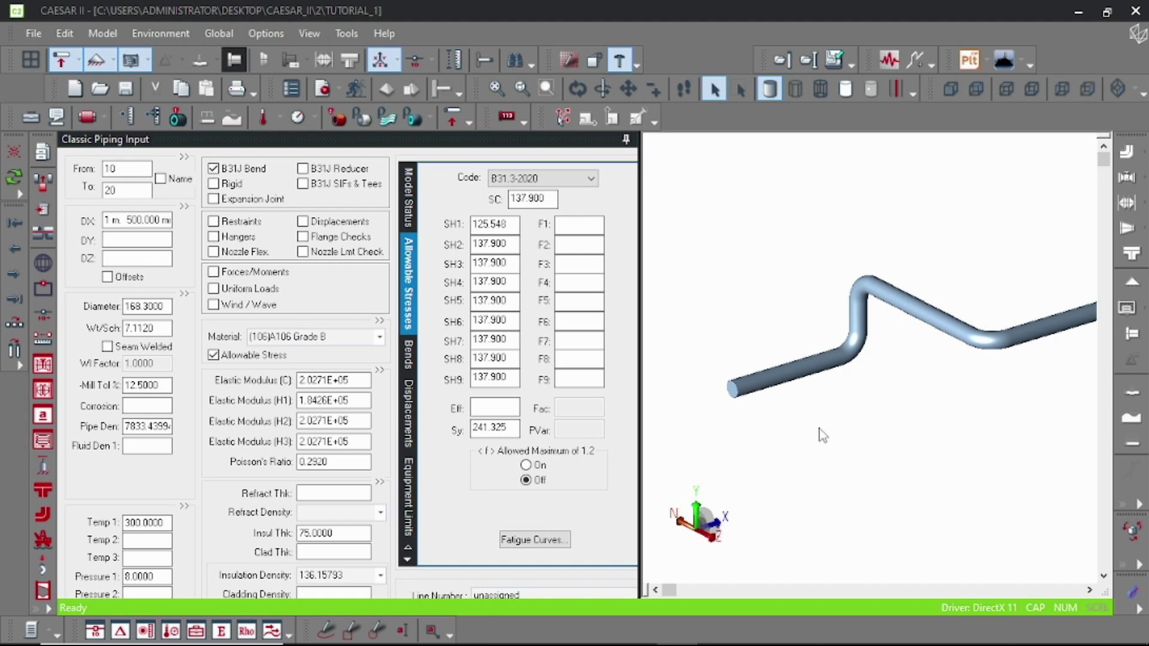
left_click(747, 395)
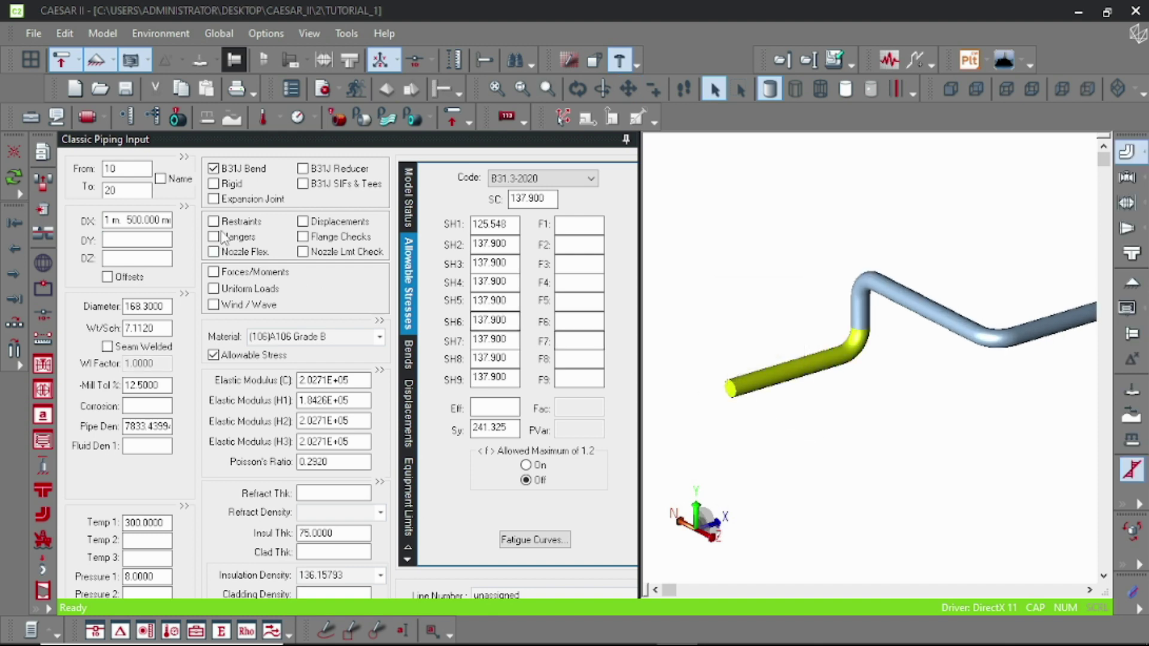
left_click(214, 223)
left_click(213, 222)
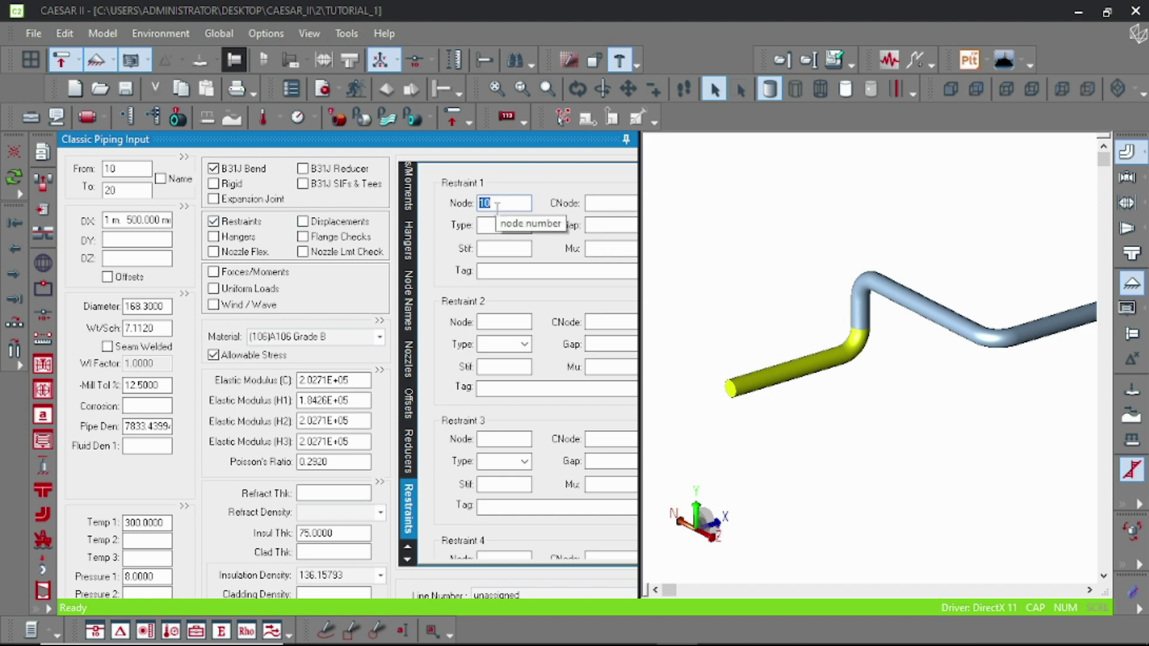
Step: Turn on Node Numbers and set Restraint 1 at node 10 to type ANC
left_click(419, 66)
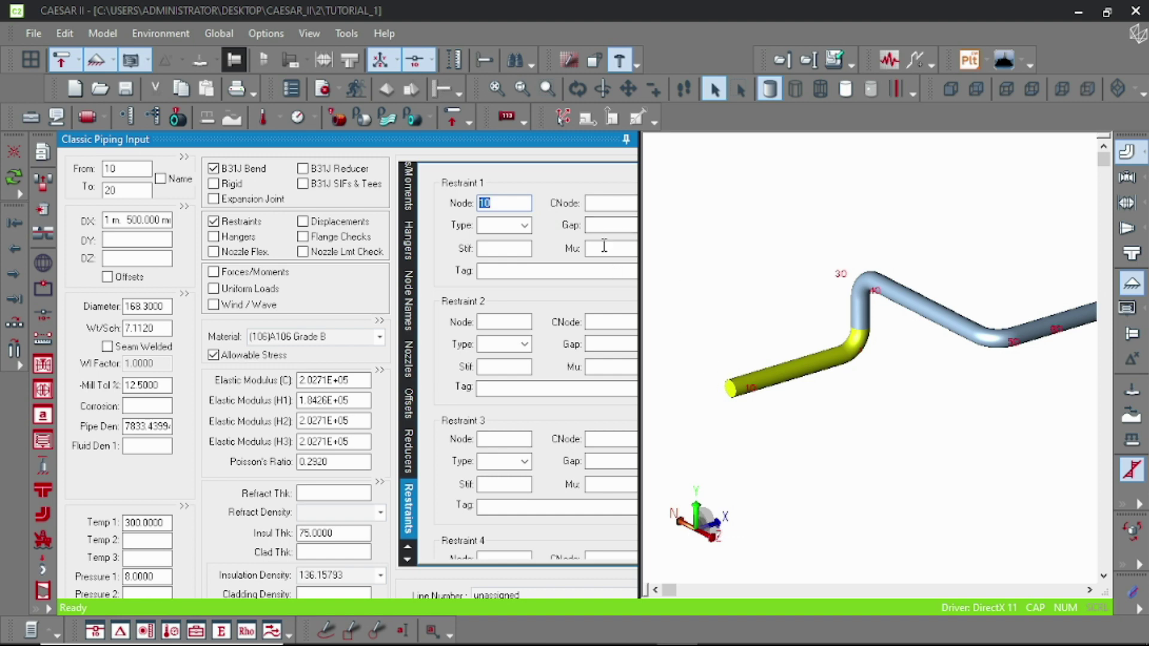
left_click(526, 226)
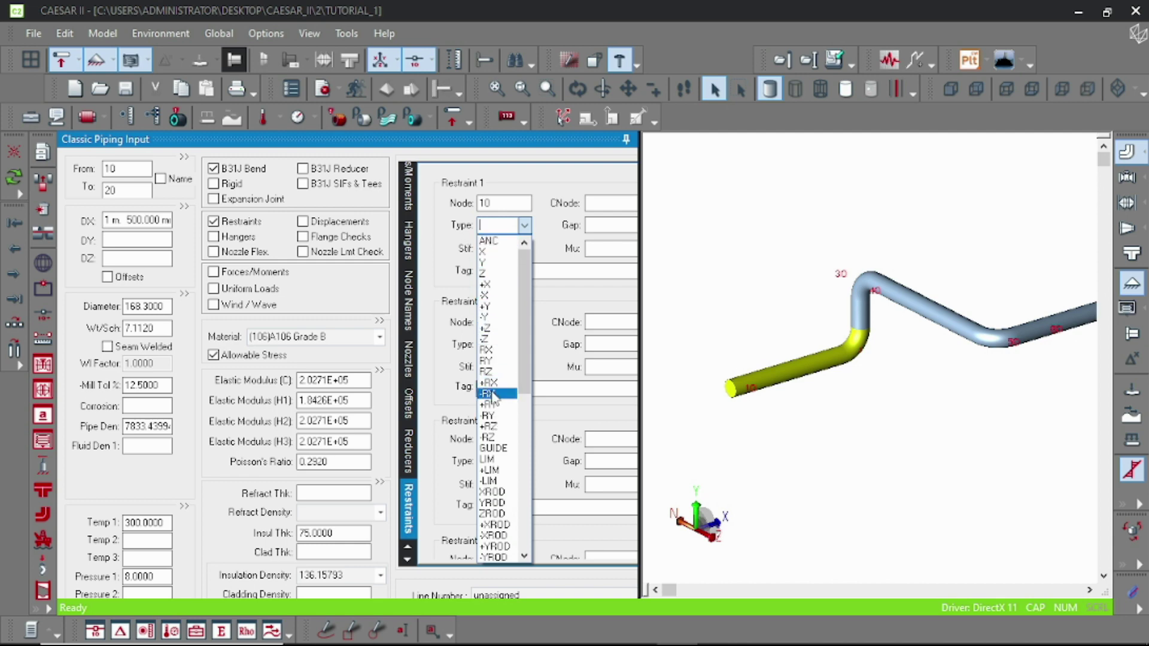
scroll(494, 250, "down", 2)
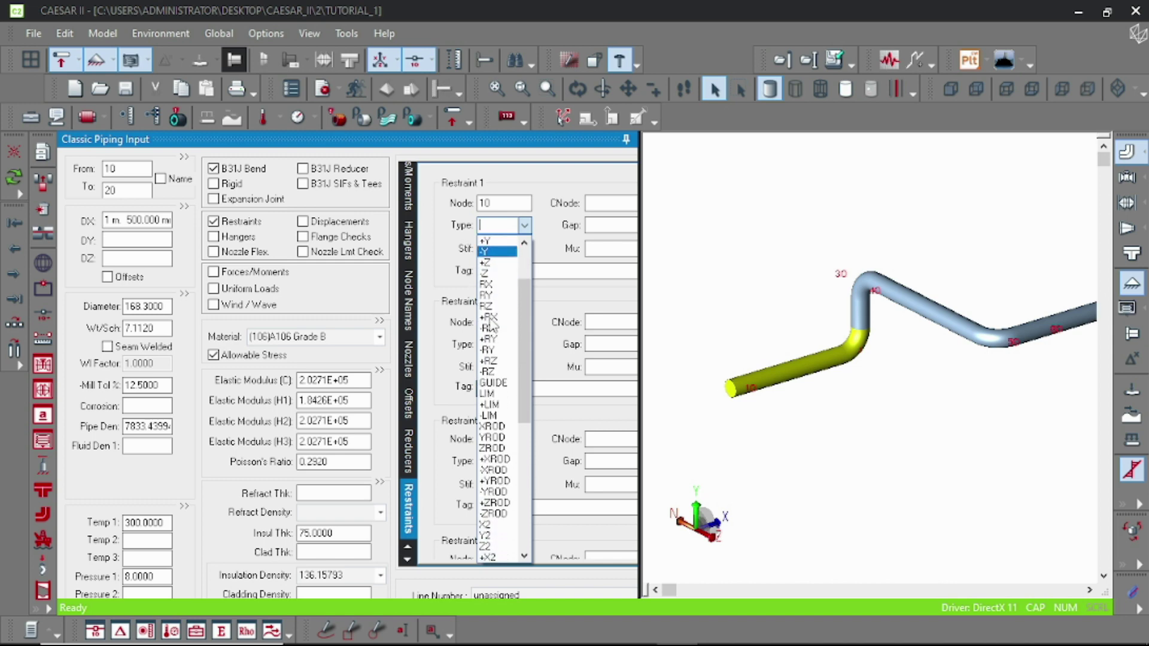
scroll(489, 323, "up", 2)
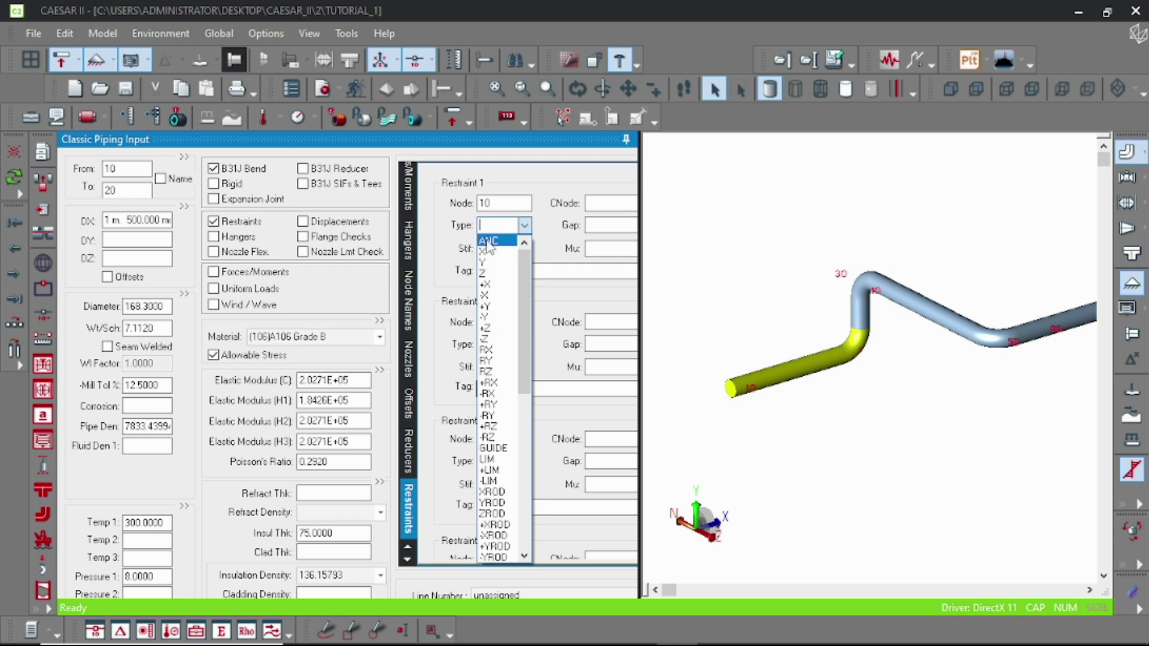
left_click(490, 242)
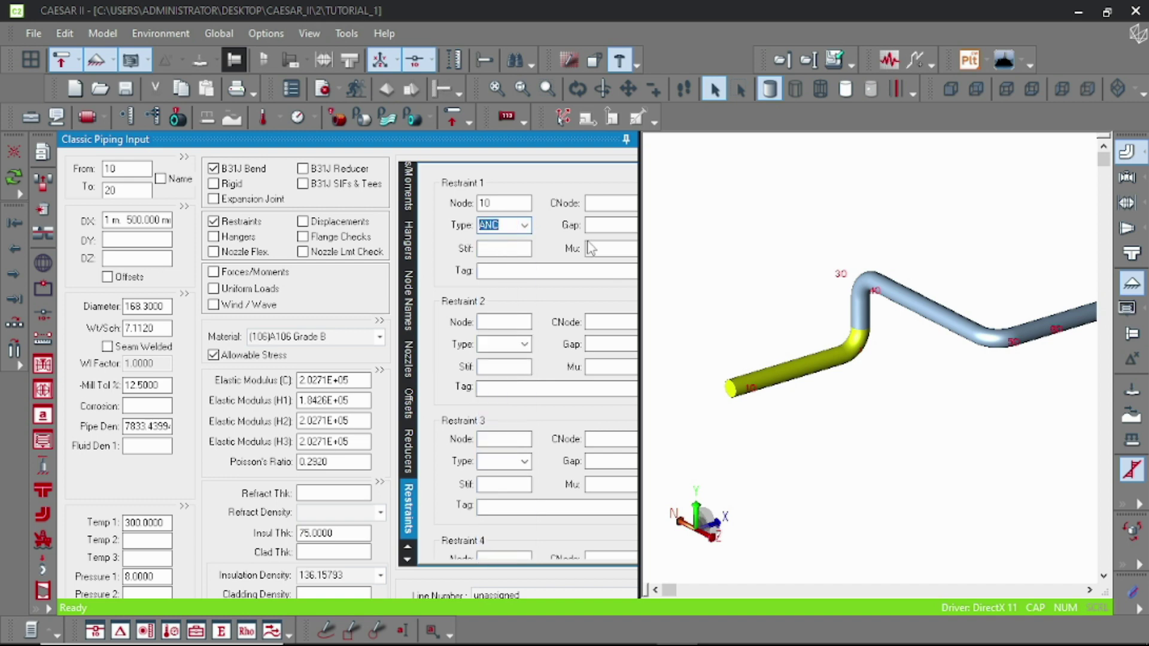
left_click_drag(655, 232, 670, 233)
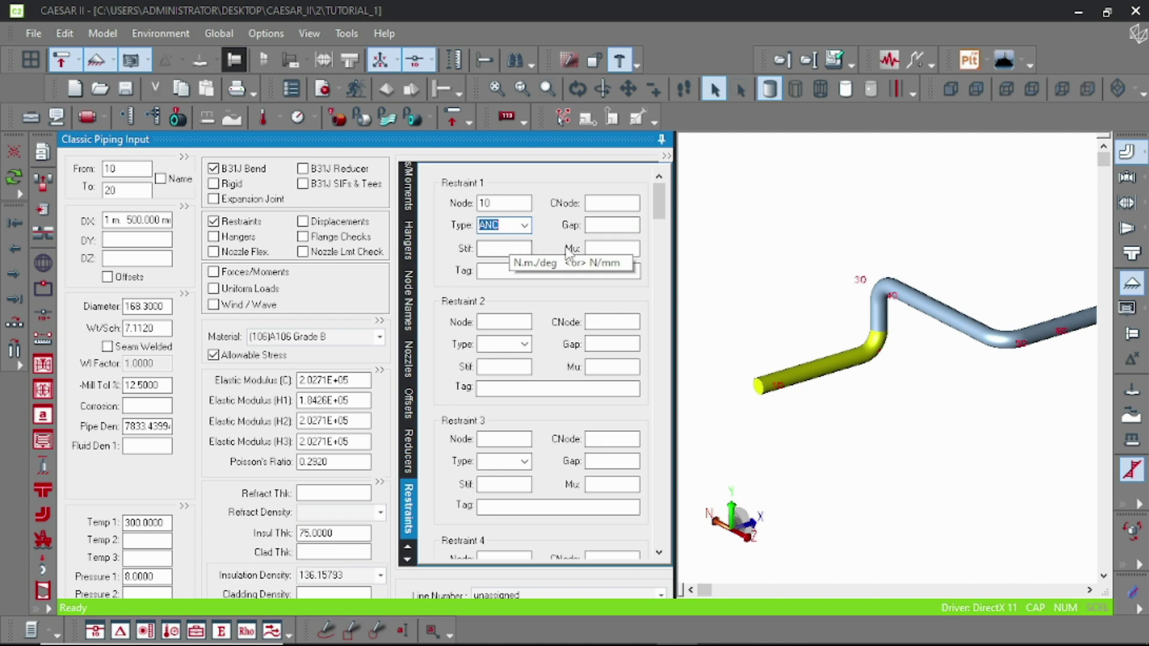
left_click(717, 248)
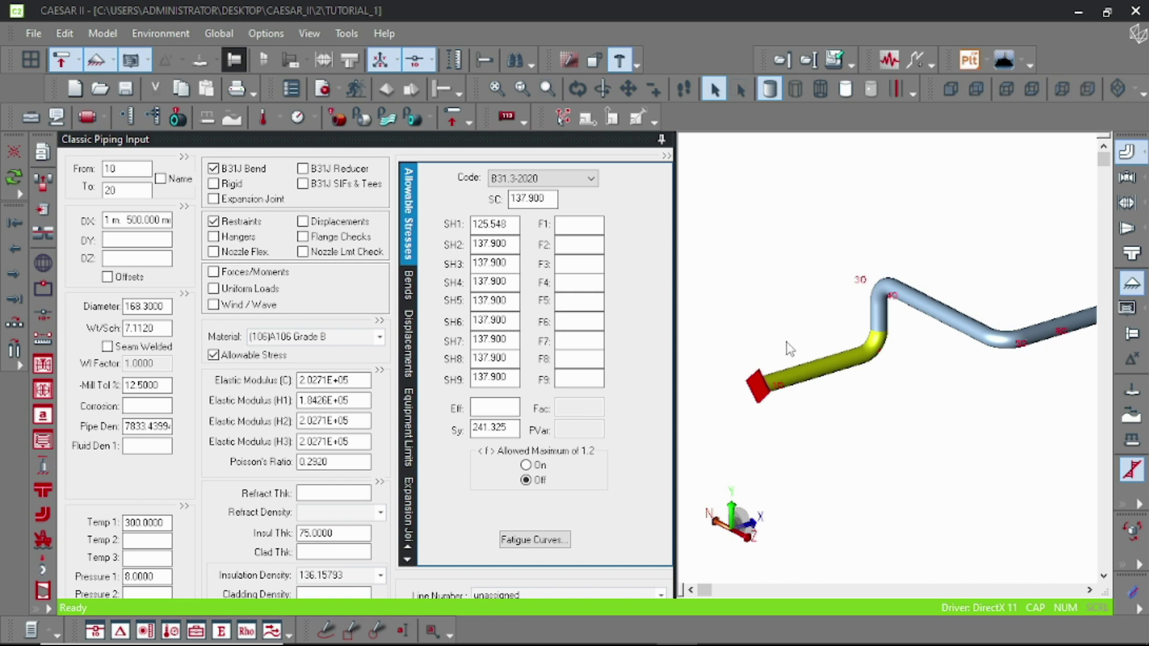
left_click(908, 301)
Step: On element 40-50, set Restraint 1 at node 40 to type +Y with Mu 0.3
mouse_move(900, 297)
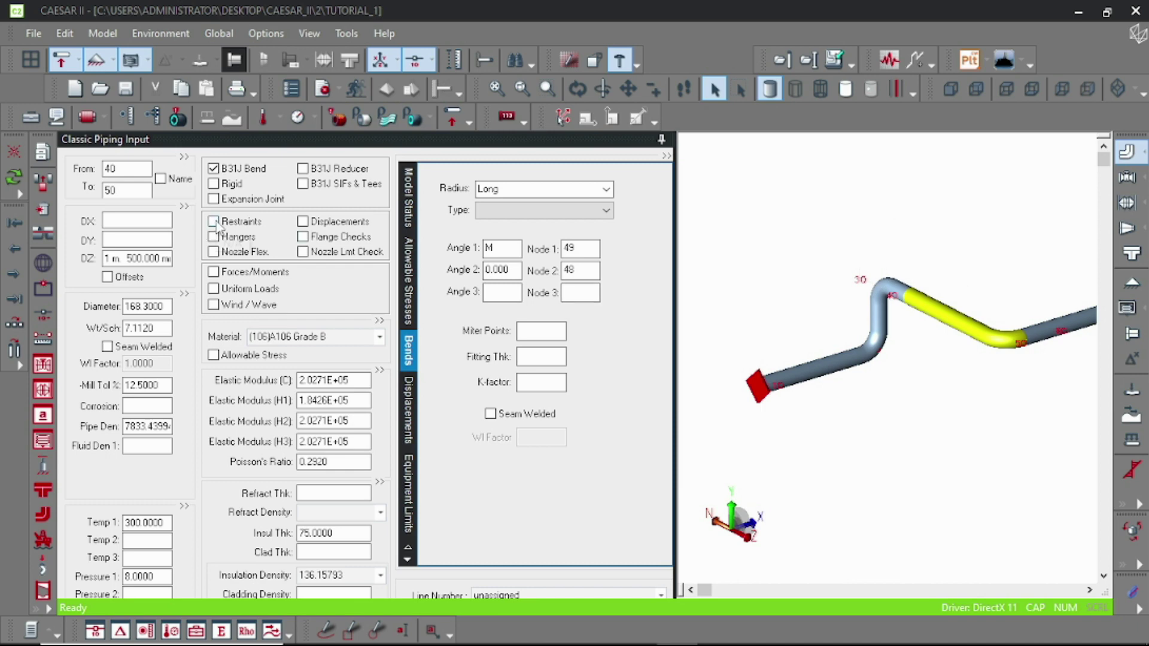
left_click(213, 222)
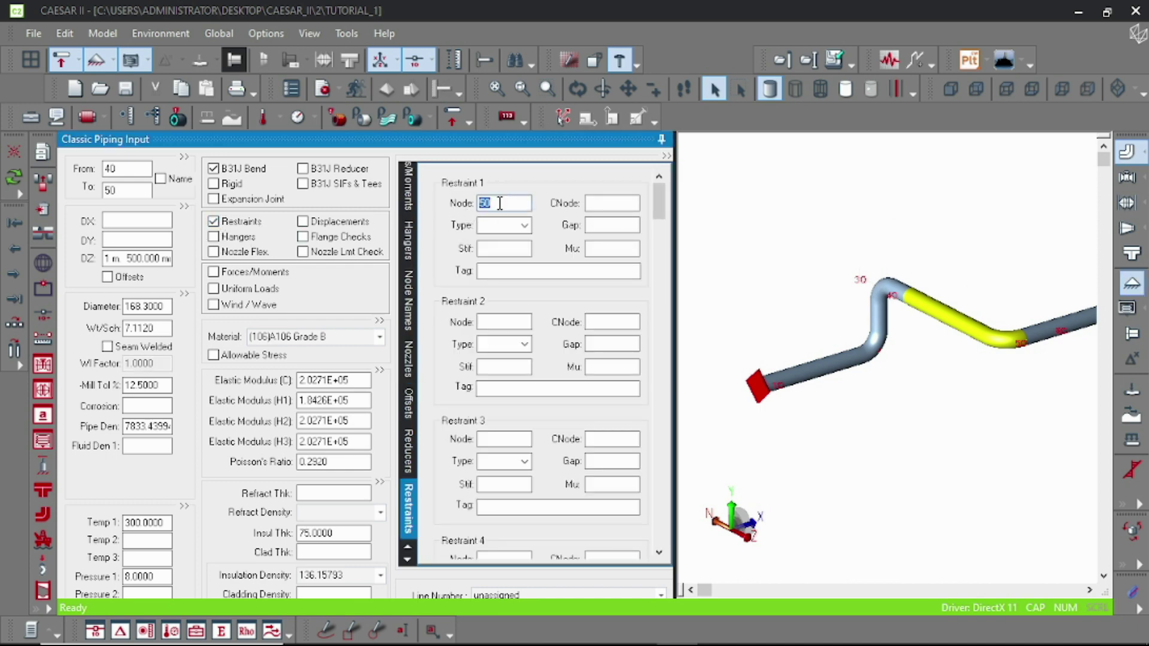
type("4")
left_click(525, 226)
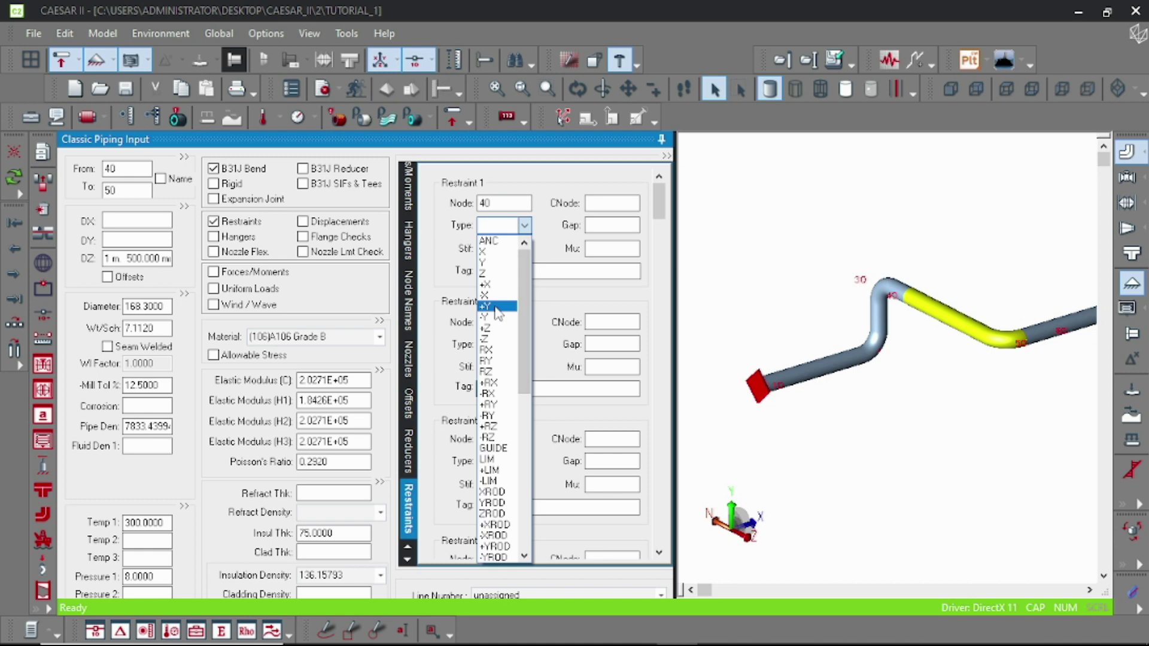
left_click(495, 306)
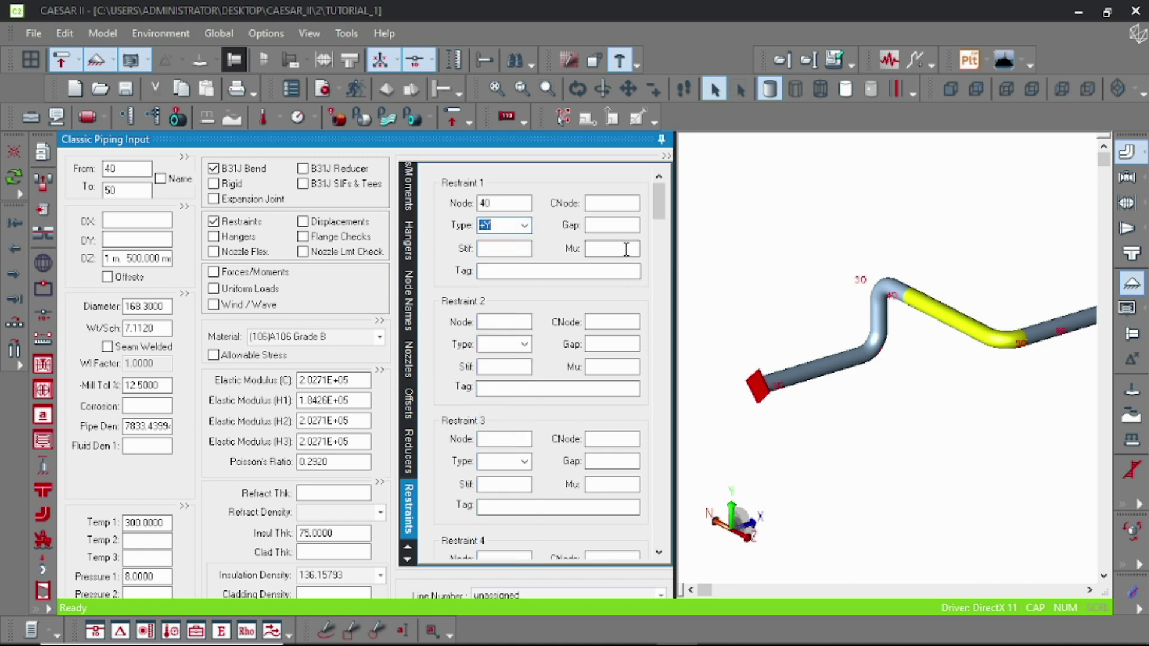
left_click(626, 250)
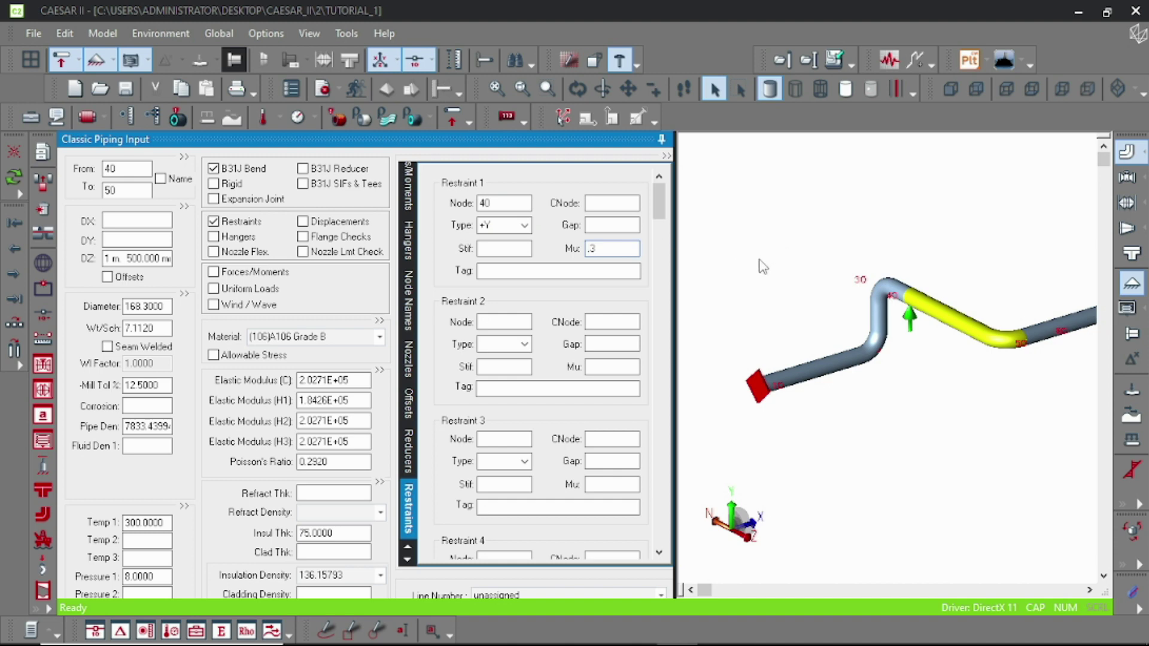
left_click(760, 265)
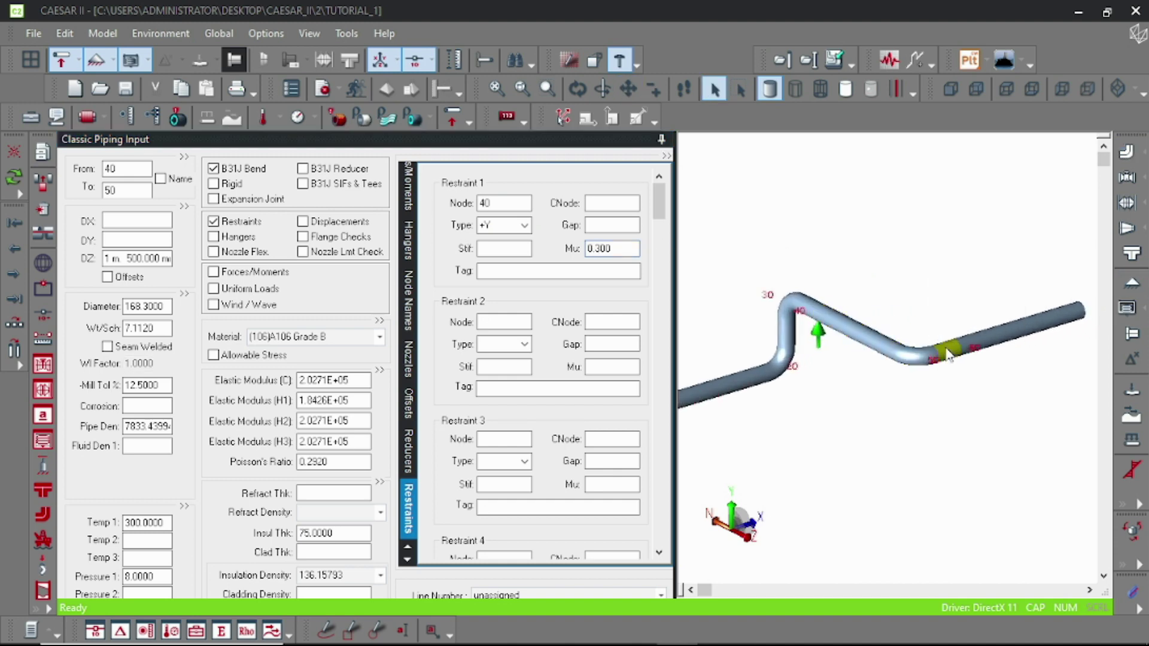
left_click(947, 353)
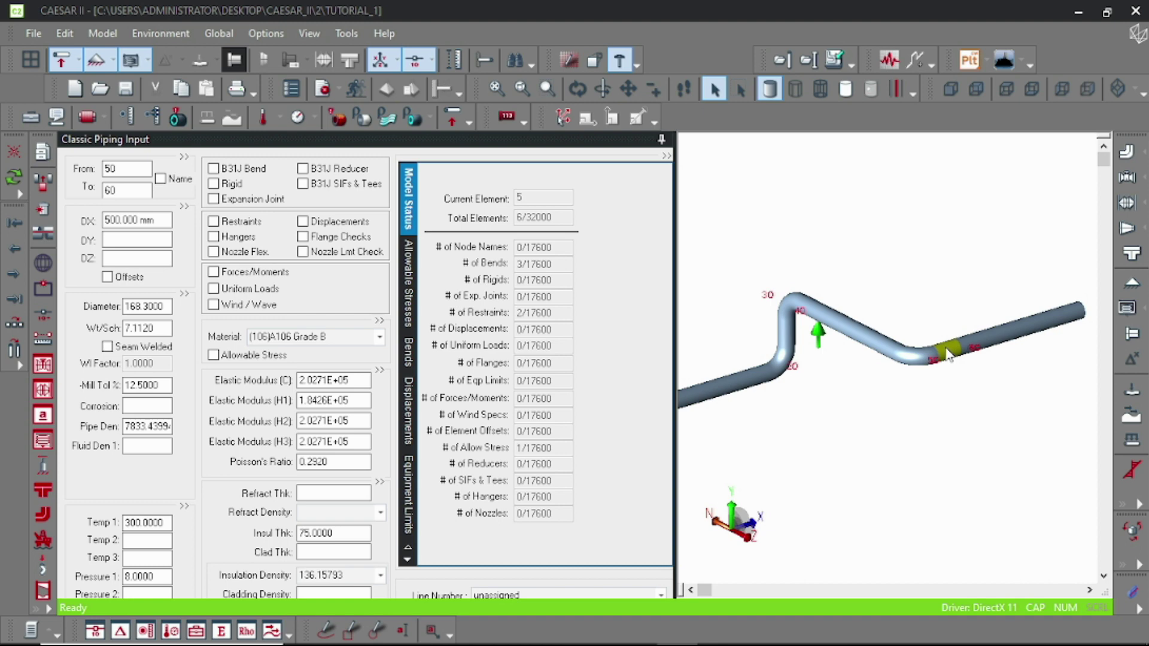
Step: On element 50-60, set Restraint 1 at node 60 to type +Y with Mu 0.3
scroll(947, 353, "down", 1)
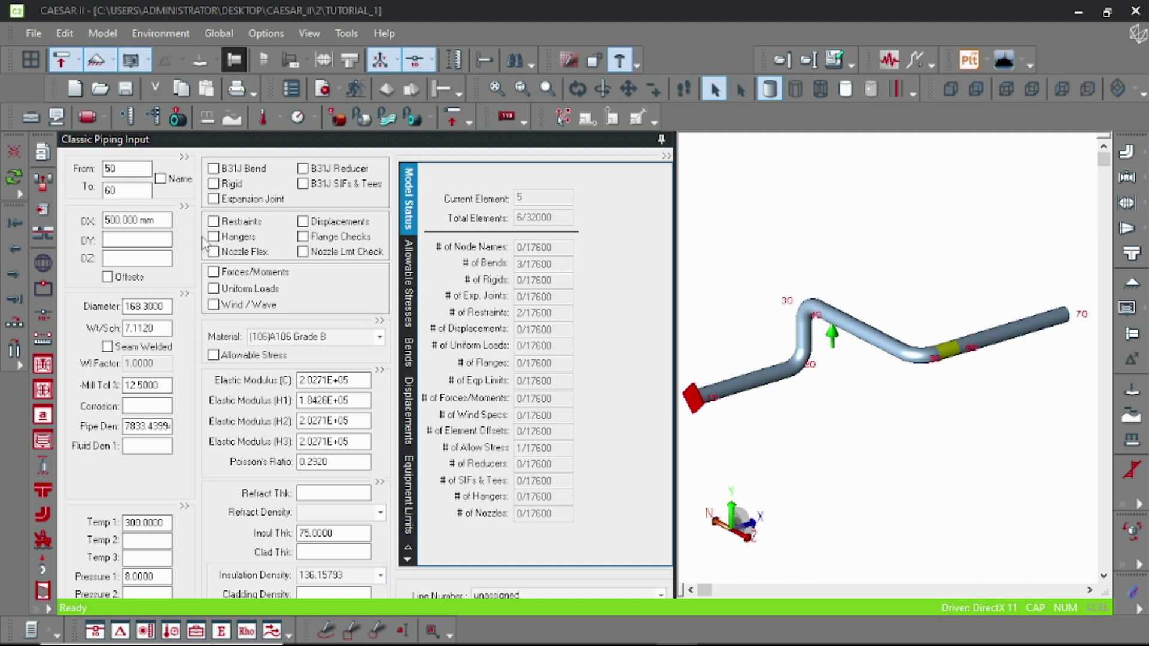
left_click(215, 222)
left_click(215, 223)
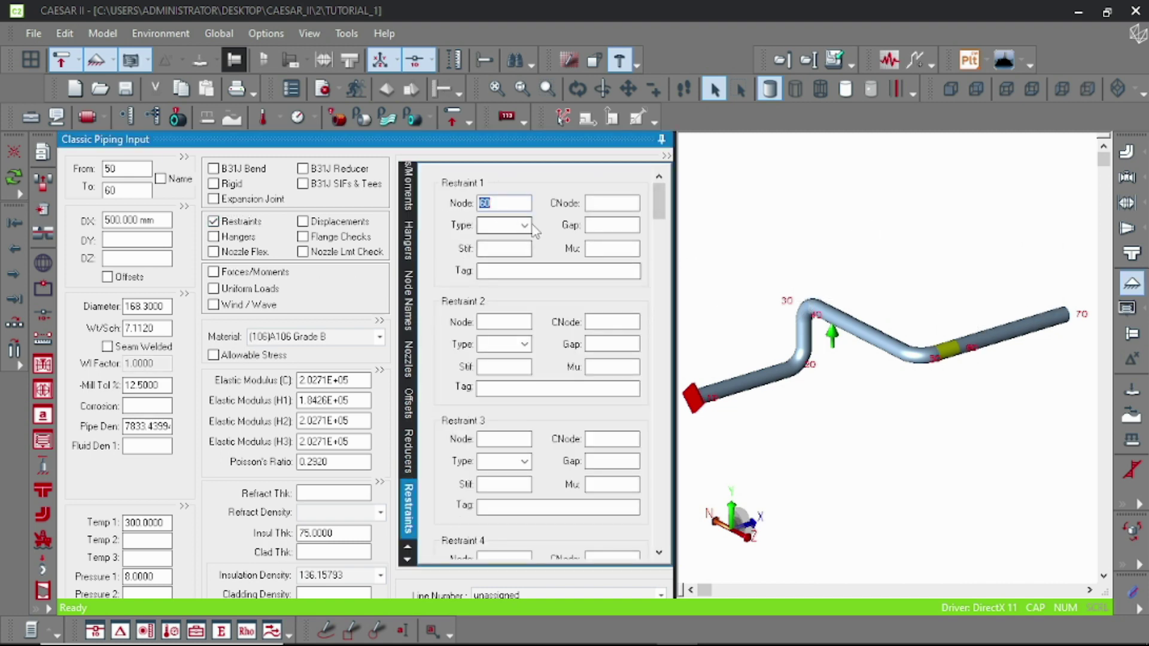
left_click(524, 226)
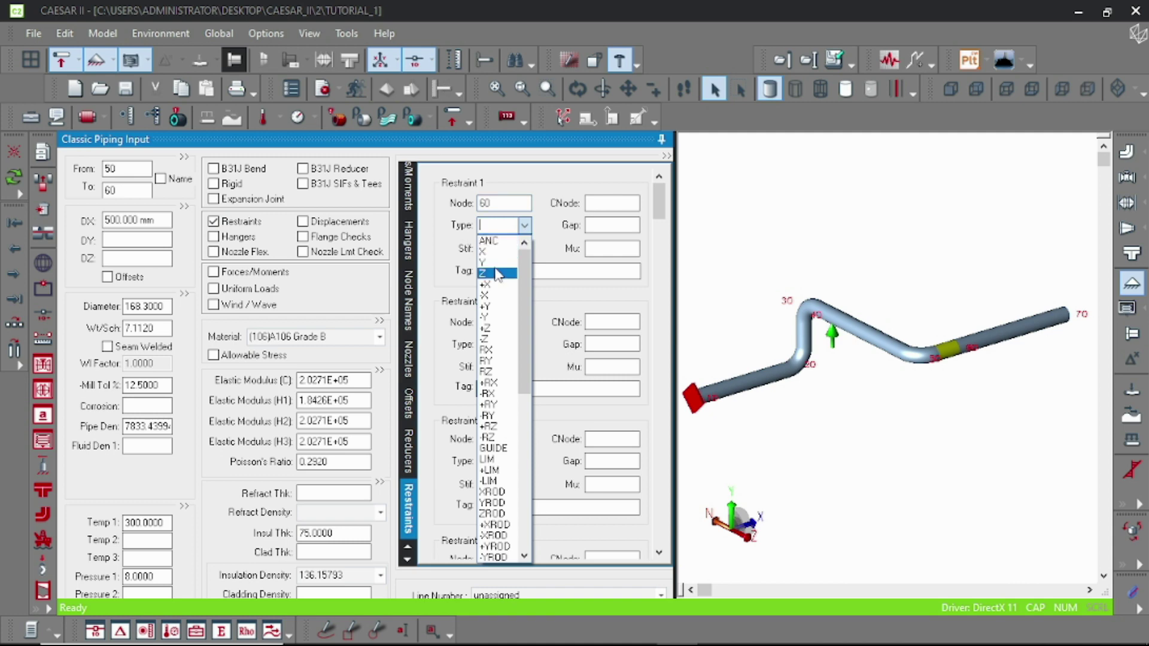
left_click(487, 306)
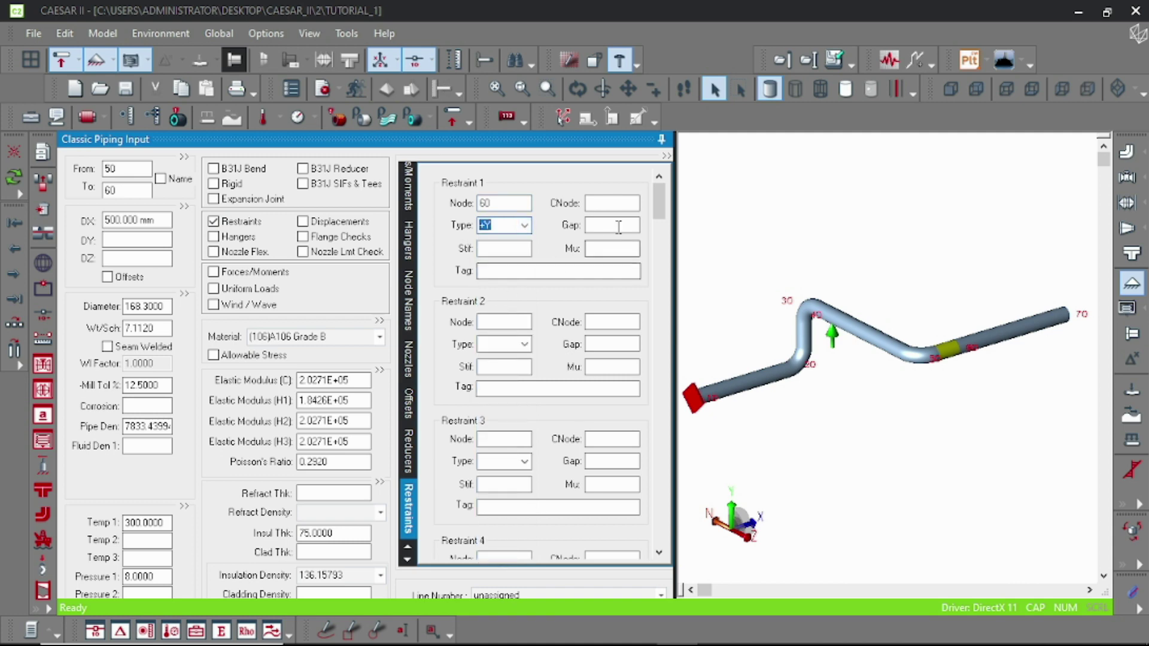
left_click(609, 251)
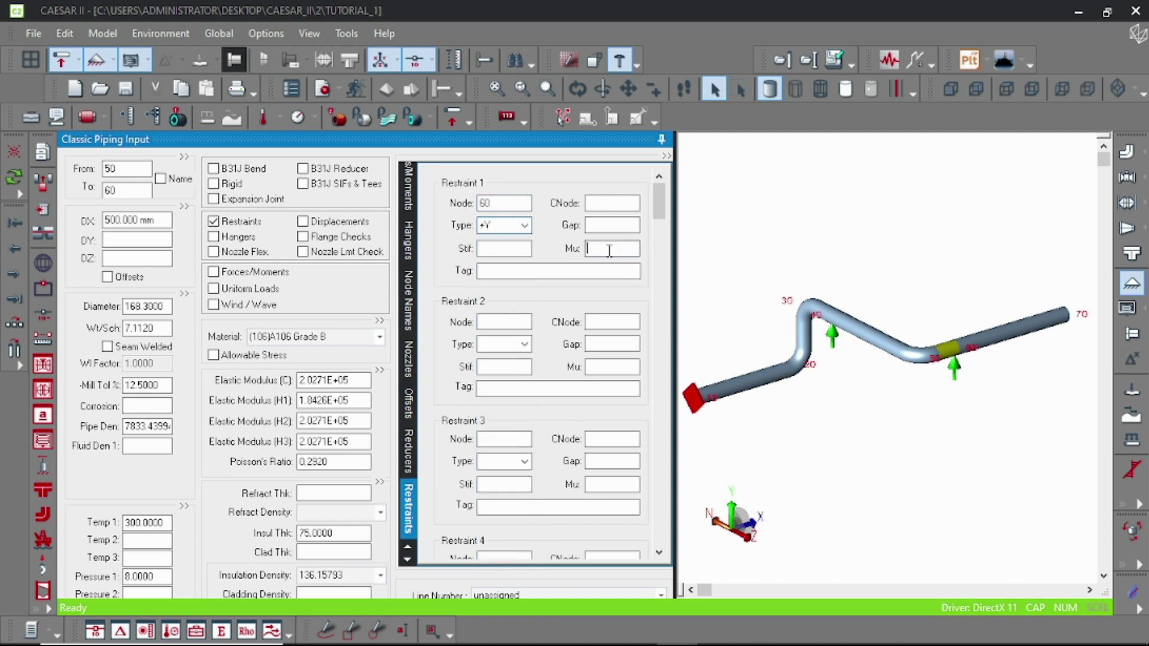
type("0.3")
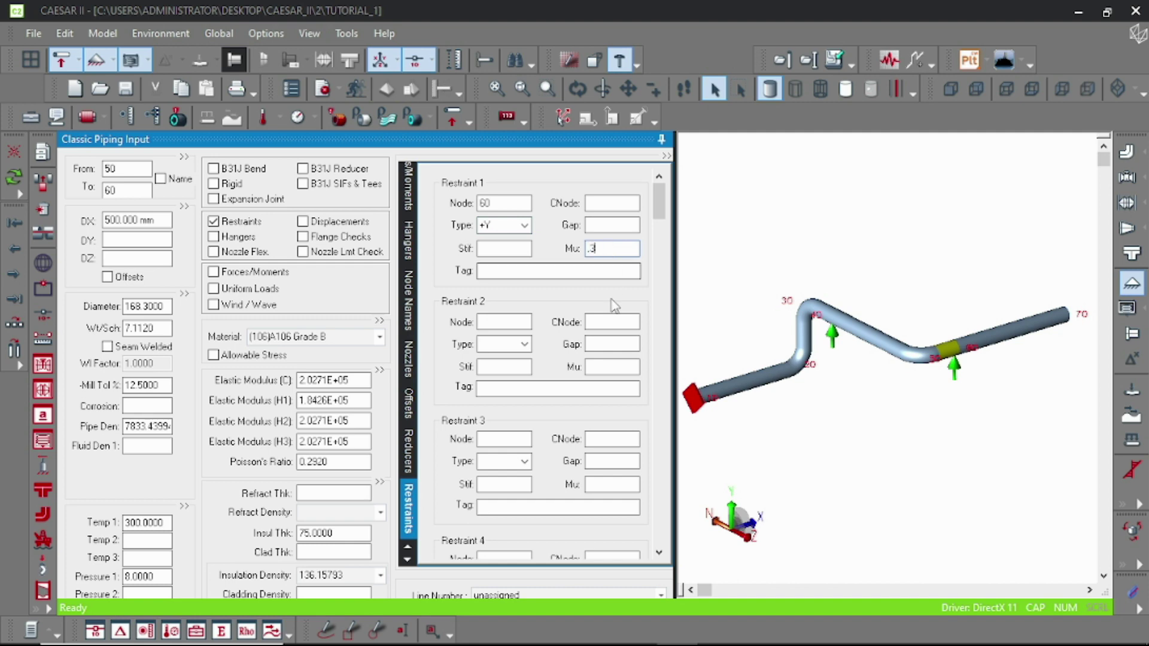
scroll(507, 377, "down", 5)
scroll(507, 377, "up", 5)
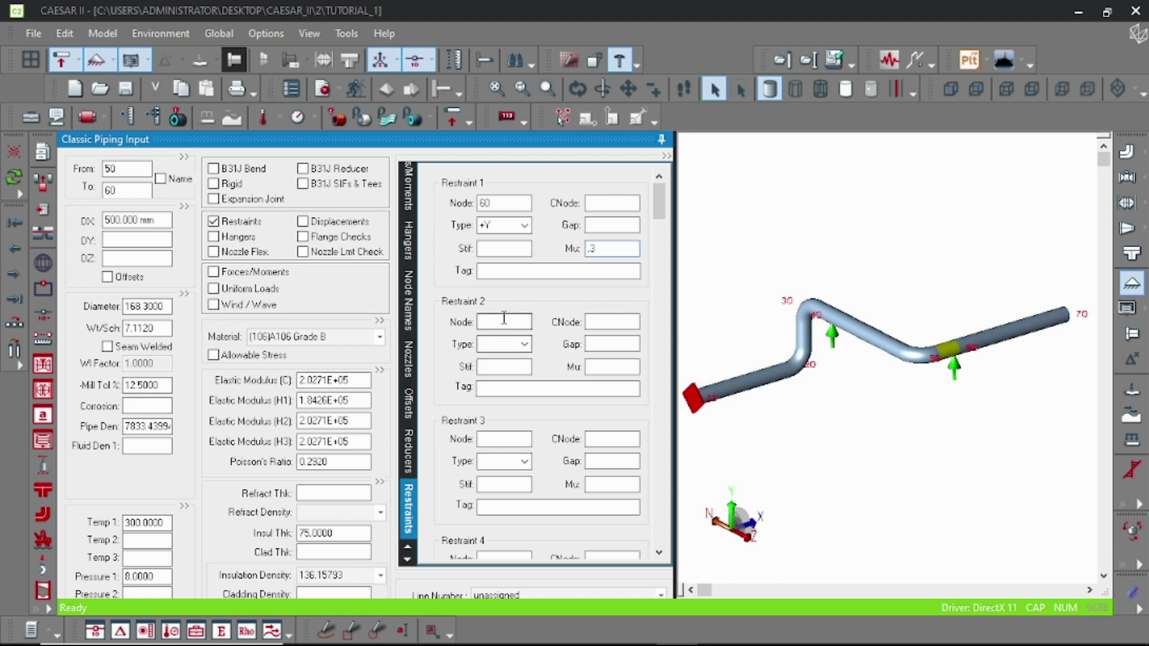
Step: Set Restraint 2 at node 60 to a Z guide with gap 3
left_click(503, 320)
type("60")
left_click(525, 344)
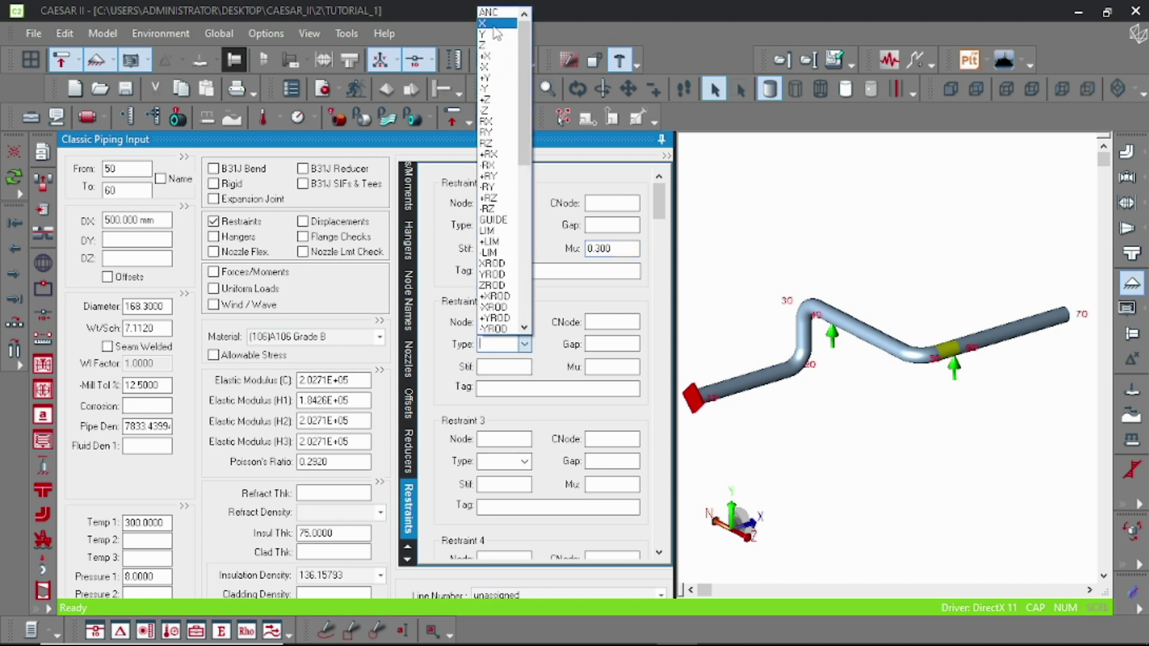
left_click(488, 45)
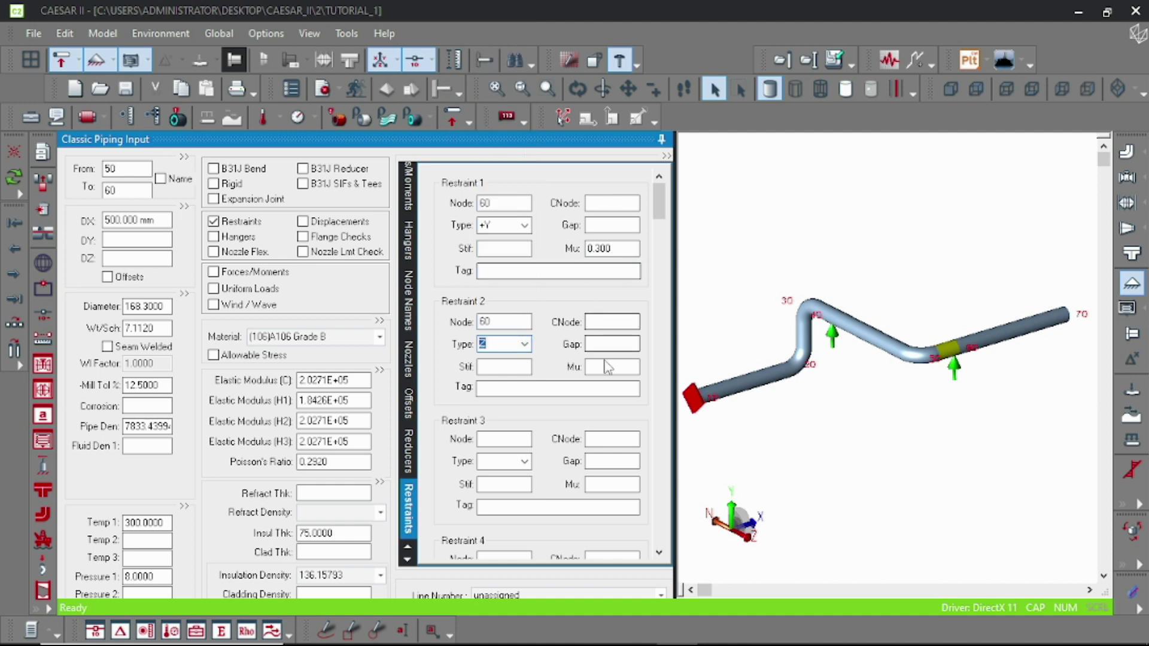
left_click(606, 343)
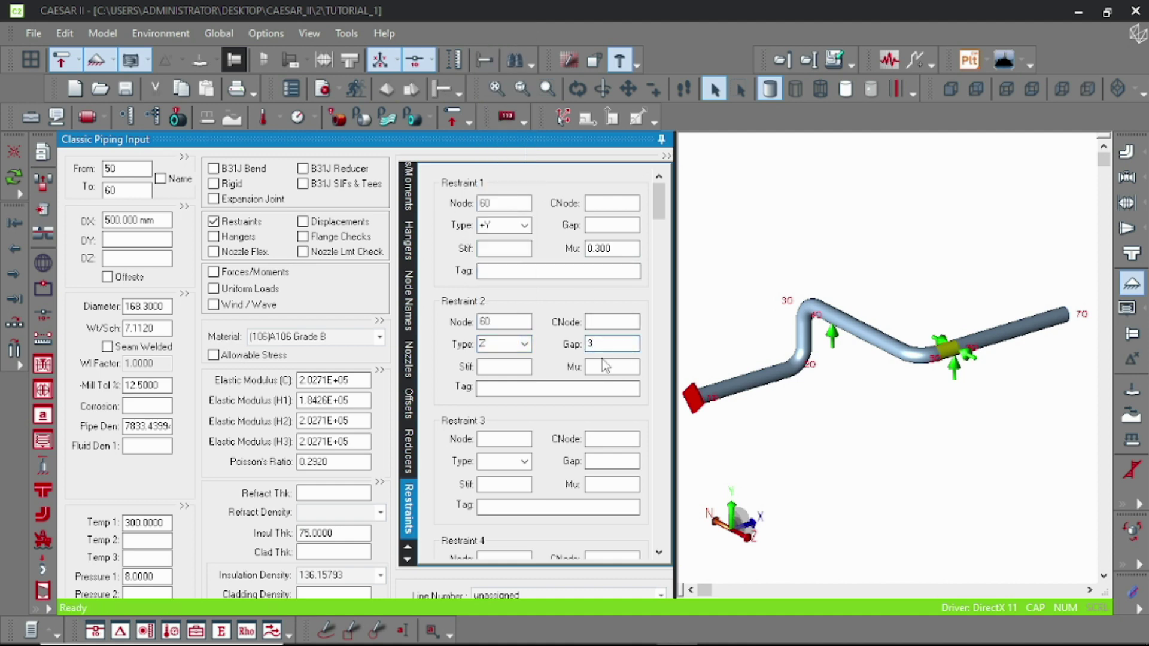
left_click(885, 459)
scroll(884, 458, "down", 3)
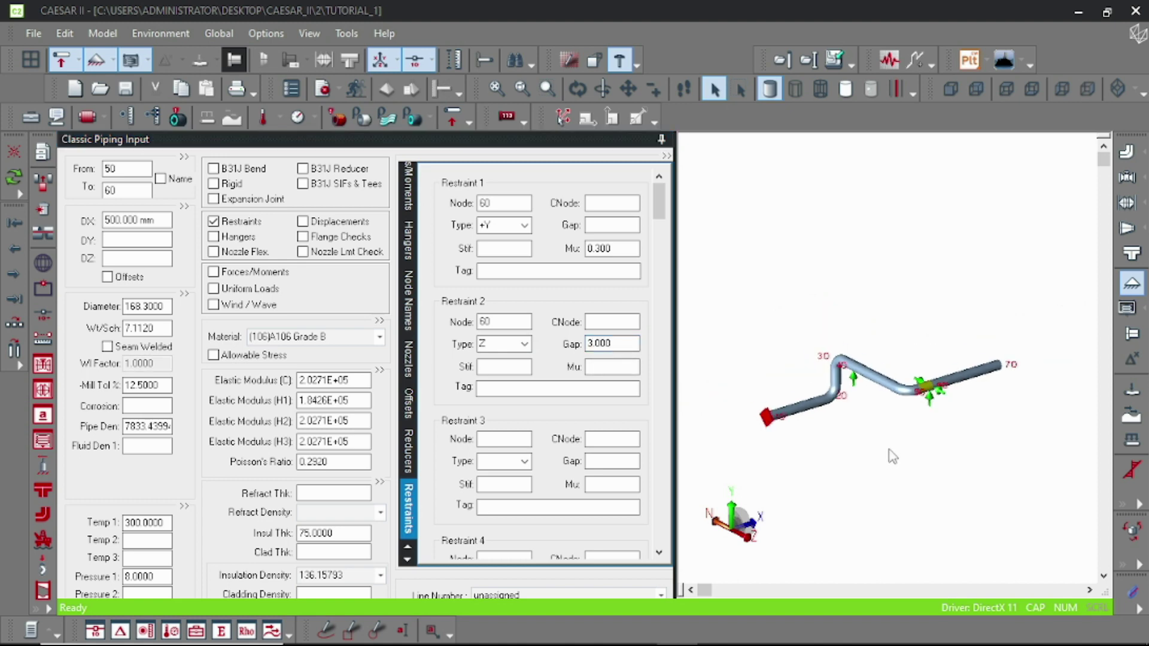
scroll(884, 423, "up", 4)
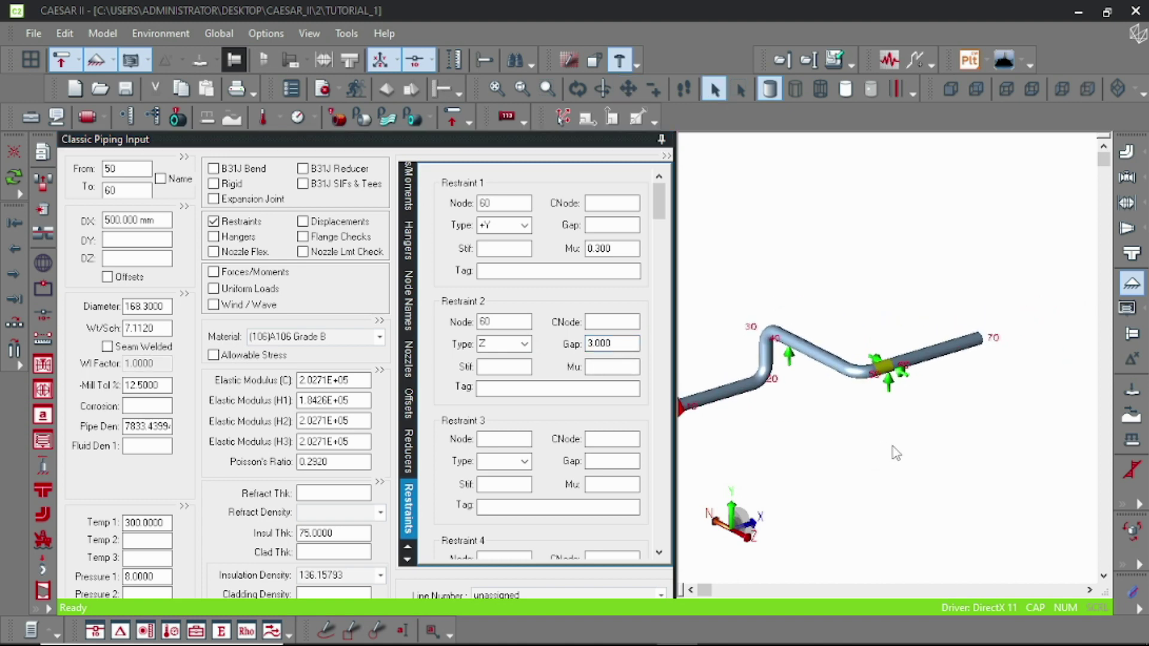
scroll(938, 451, "down", 3)
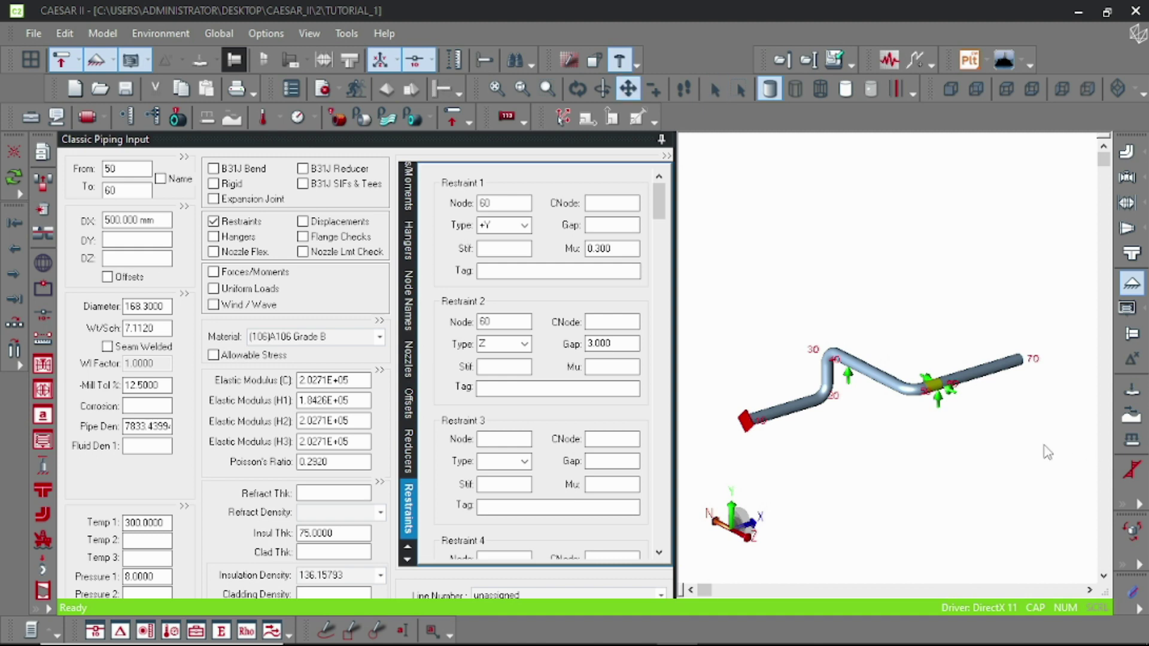
Step: Select element 60-70 (DX 1500 mm) and pan the view to show the whole bent pipe run
scroll(1044, 448, "up", 4)
scroll(1010, 399, "up", 3)
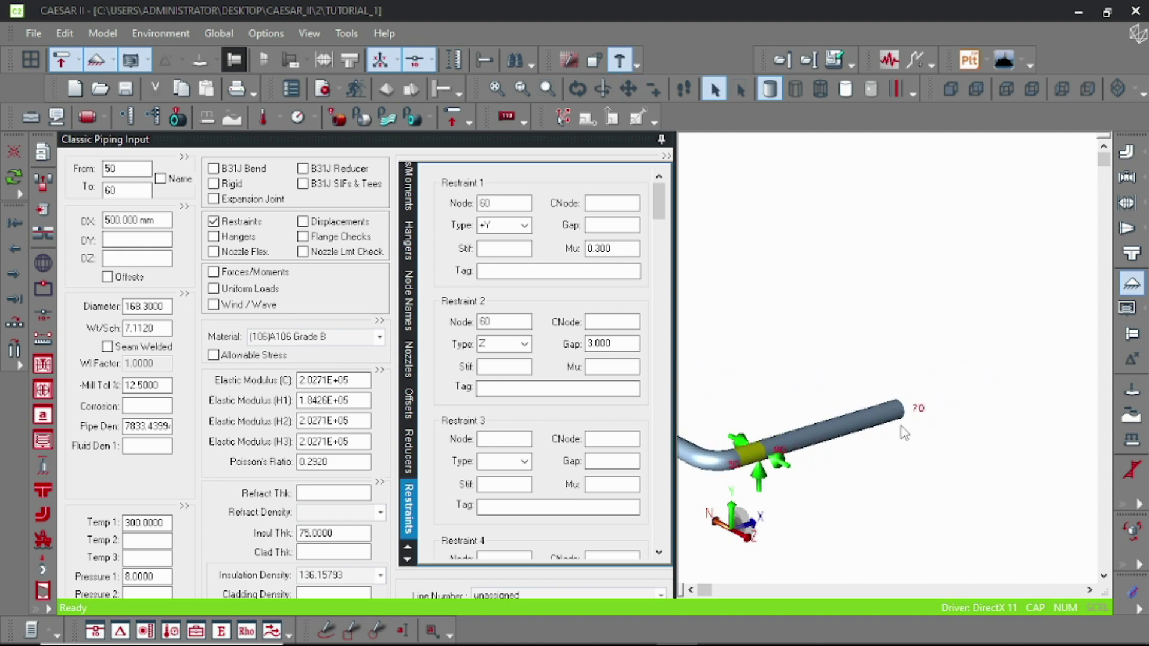
scroll(926, 430, "down", 1)
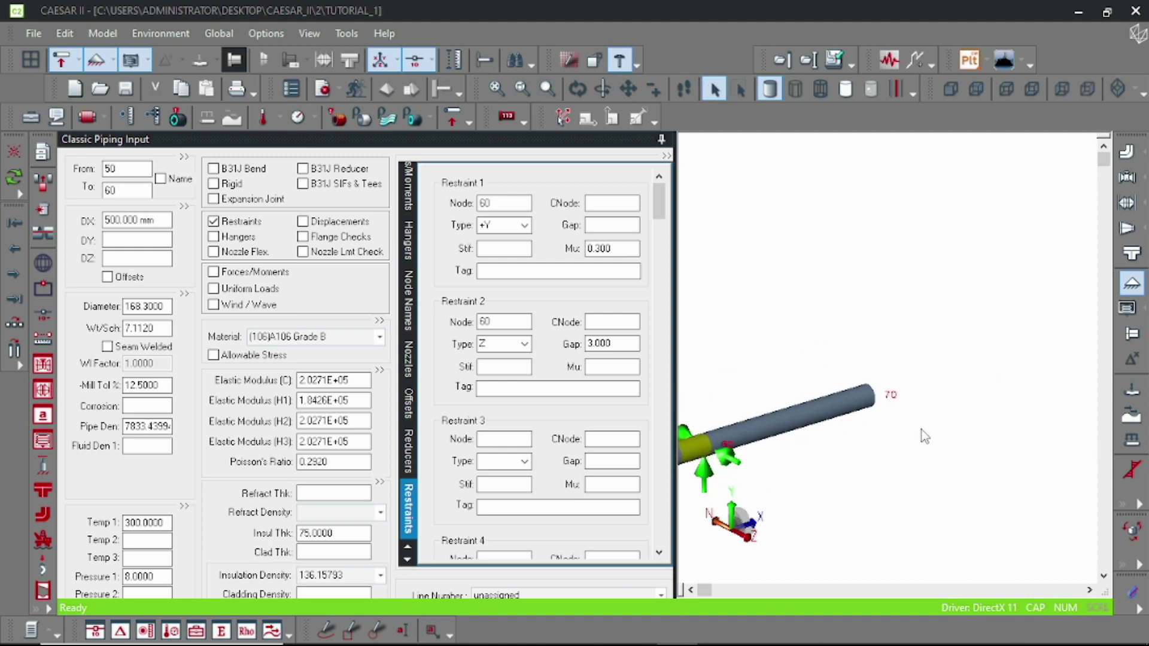
left_click(824, 409)
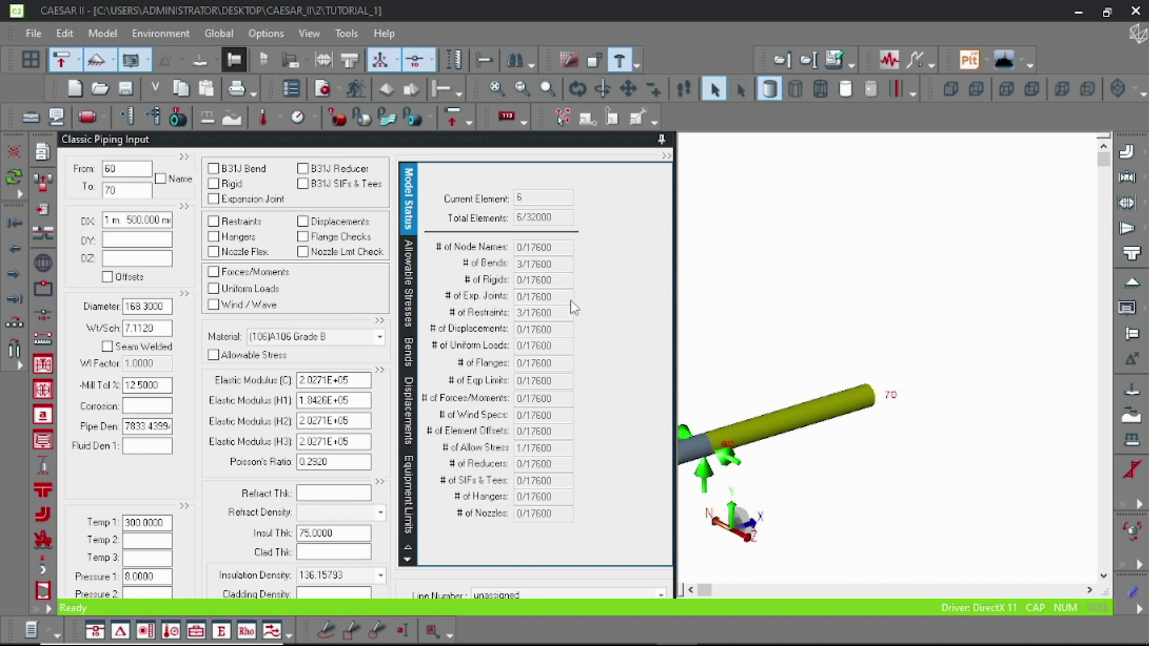
scroll(787, 301, "down", 2)
middle_click_drag(781, 308, 849, 295)
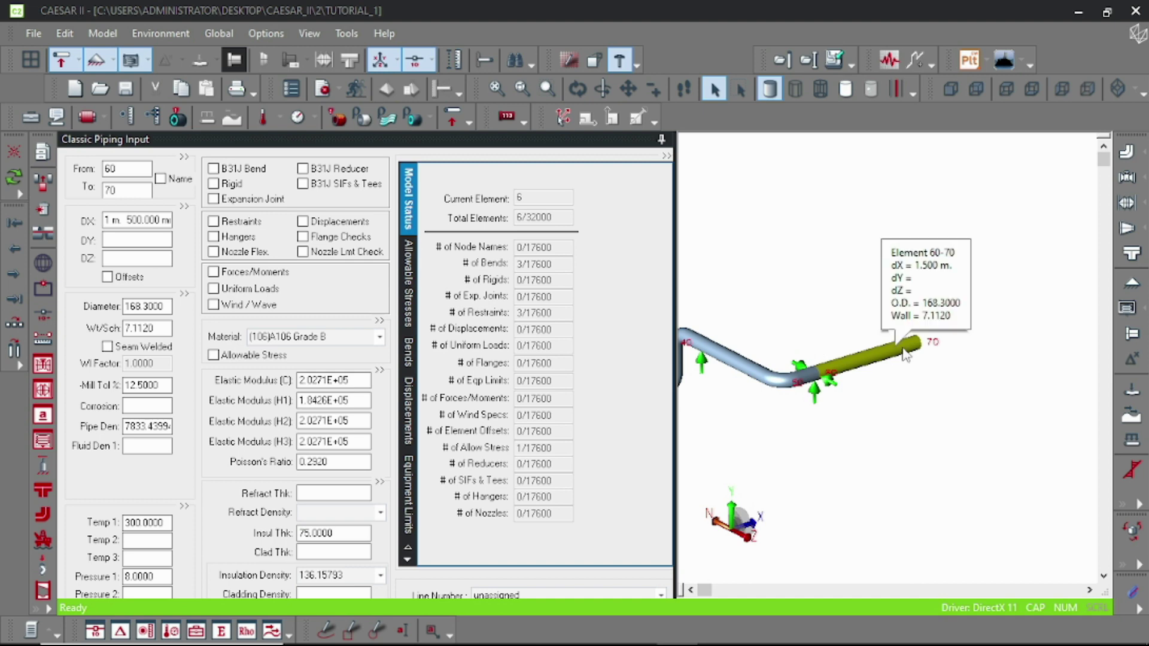
scroll(921, 359, "up", 2)
middle_click_drag(919, 385, 876, 386)
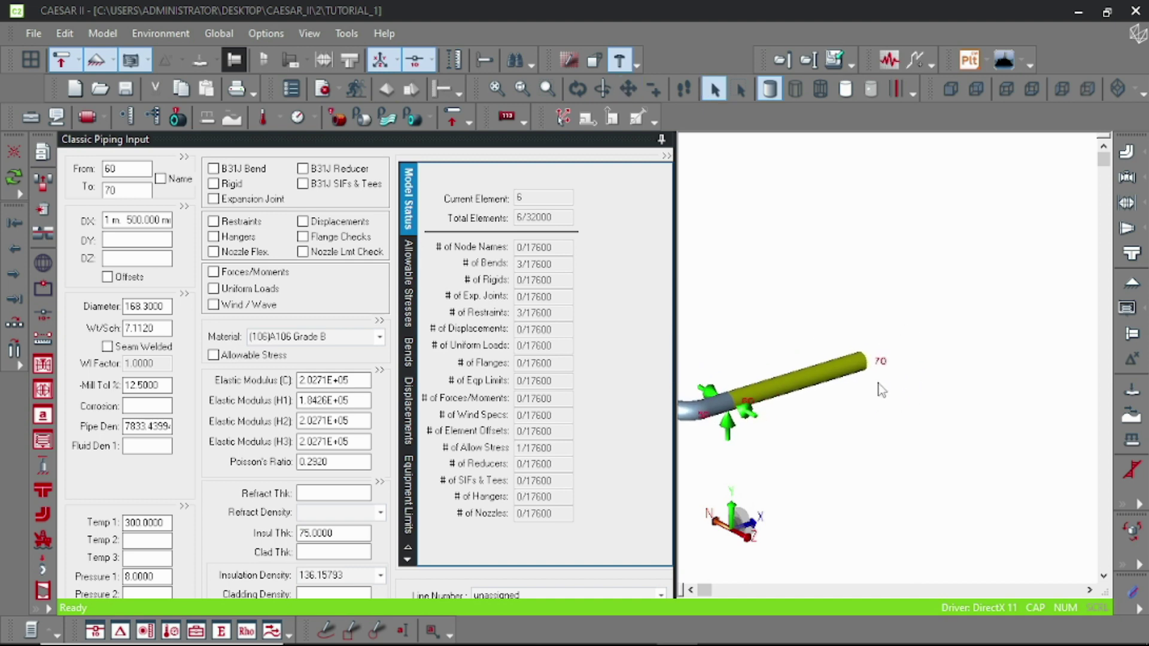
middle_click_drag(820, 440, 997, 413)
middle_click_drag(792, 468, 884, 451)
scroll(862, 428, "down", 2)
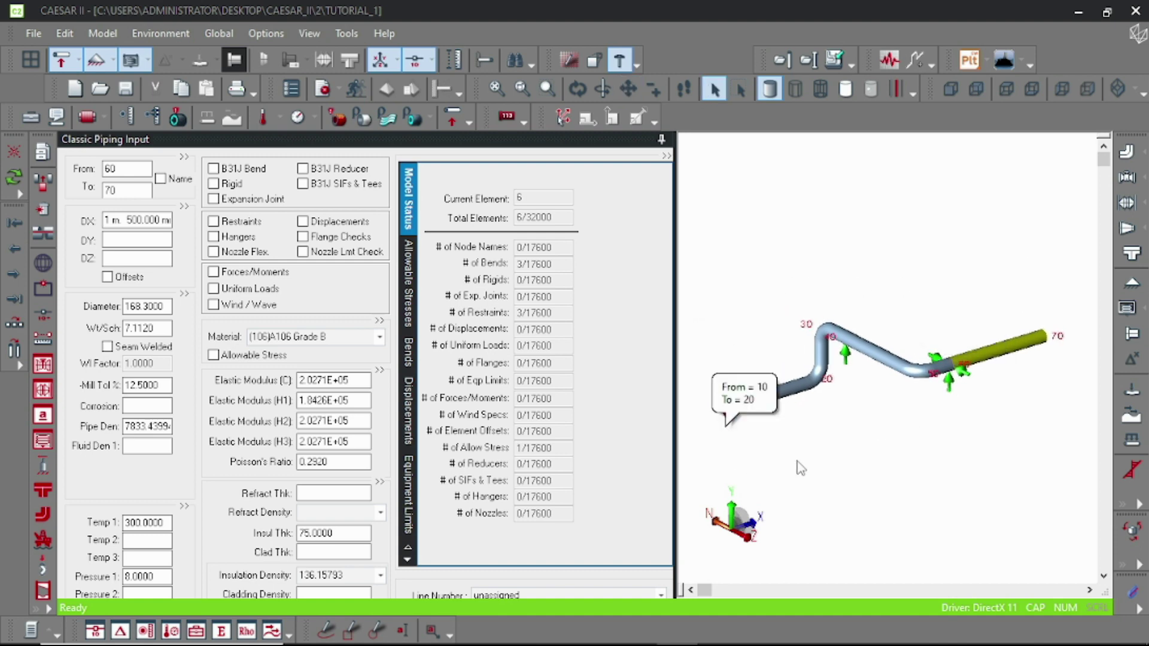
middle_click_drag(948, 447, 932, 453)
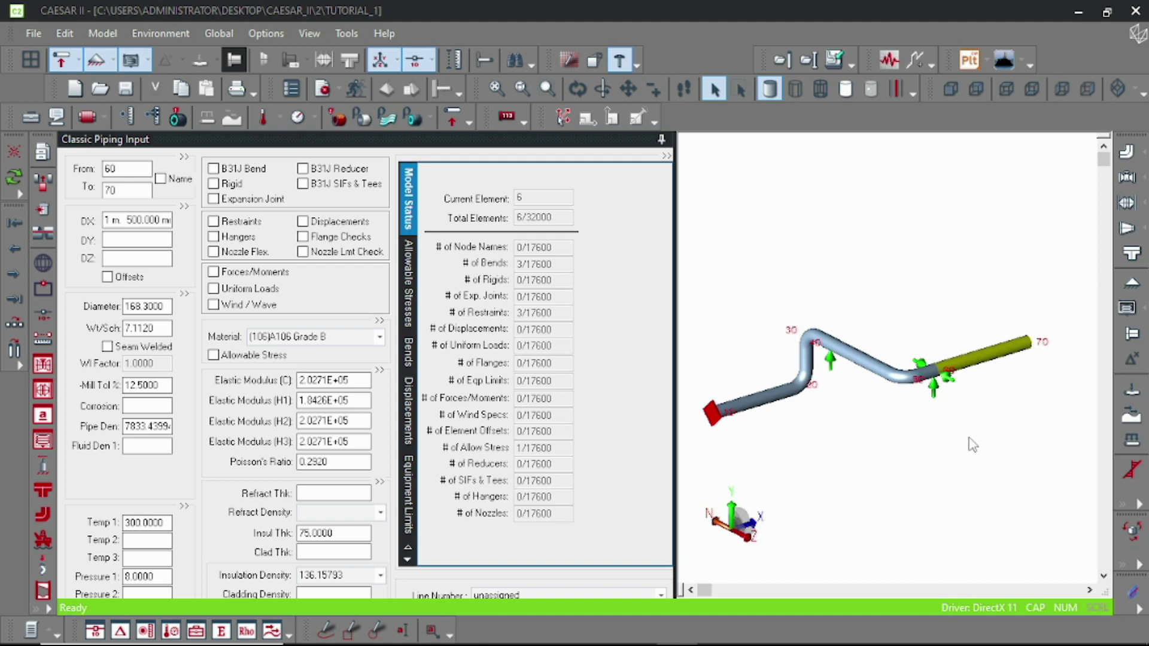
middle_click_drag(971, 439, 941, 460)
key("Escape")
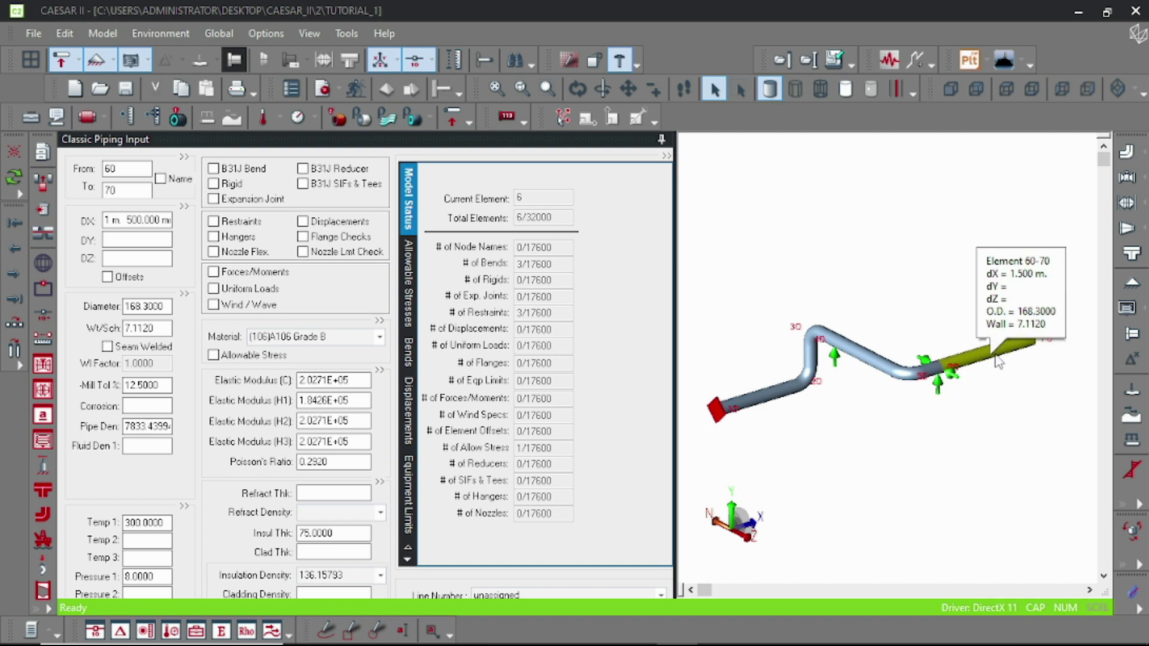
middle_click_drag(1016, 412, 988, 424)
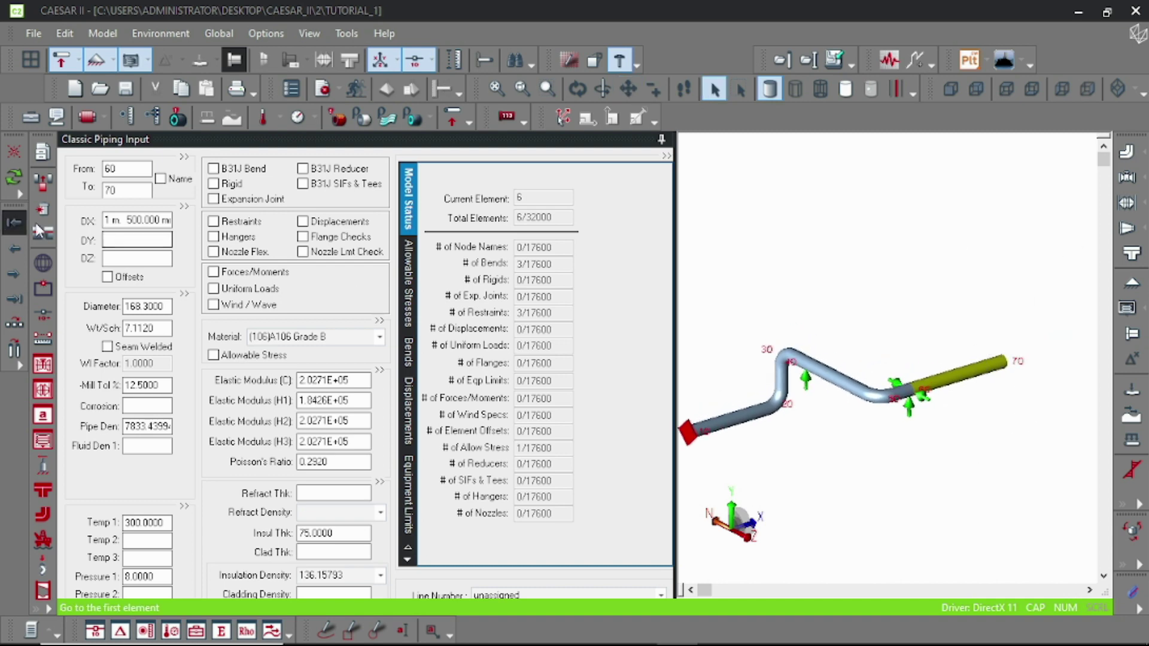
Step: Mark a bend at node 70 and add riser 70-80 rising 3000 mm in Y
left_click(215, 170)
left_click(215, 169)
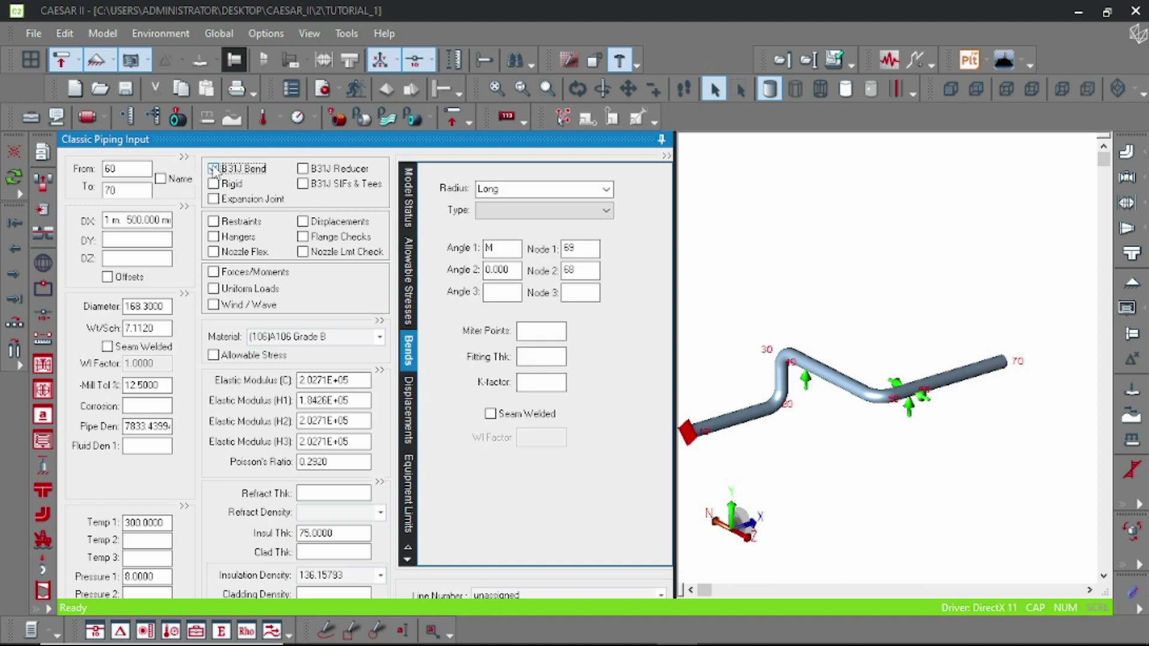
left_click(129, 239)
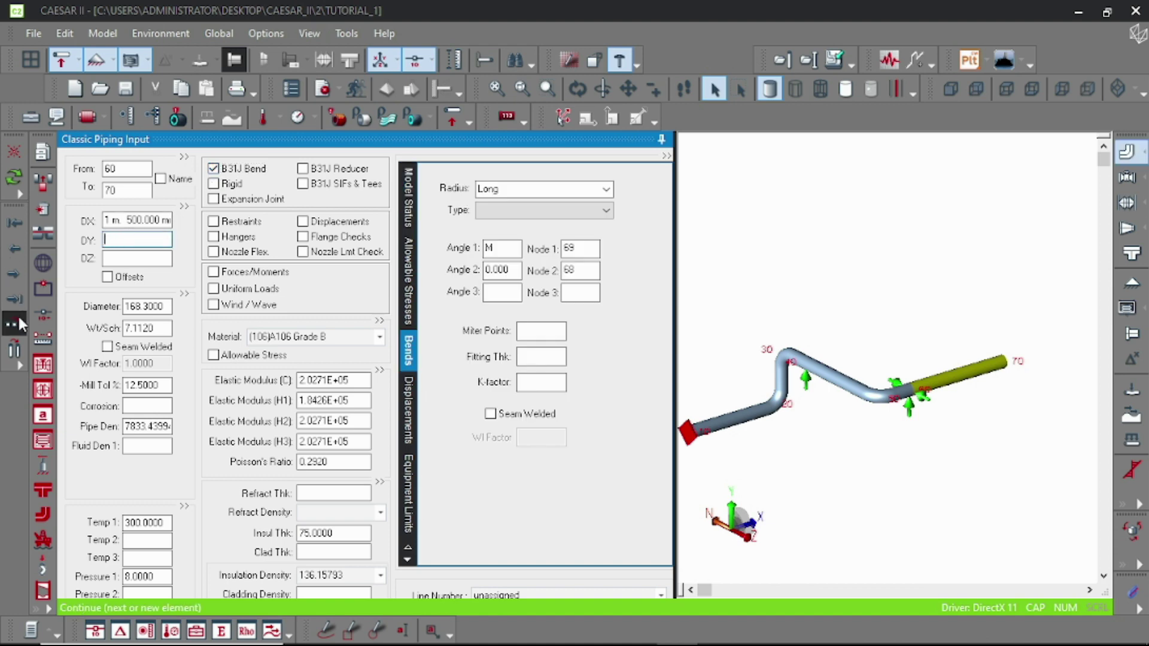
key("alt+c")
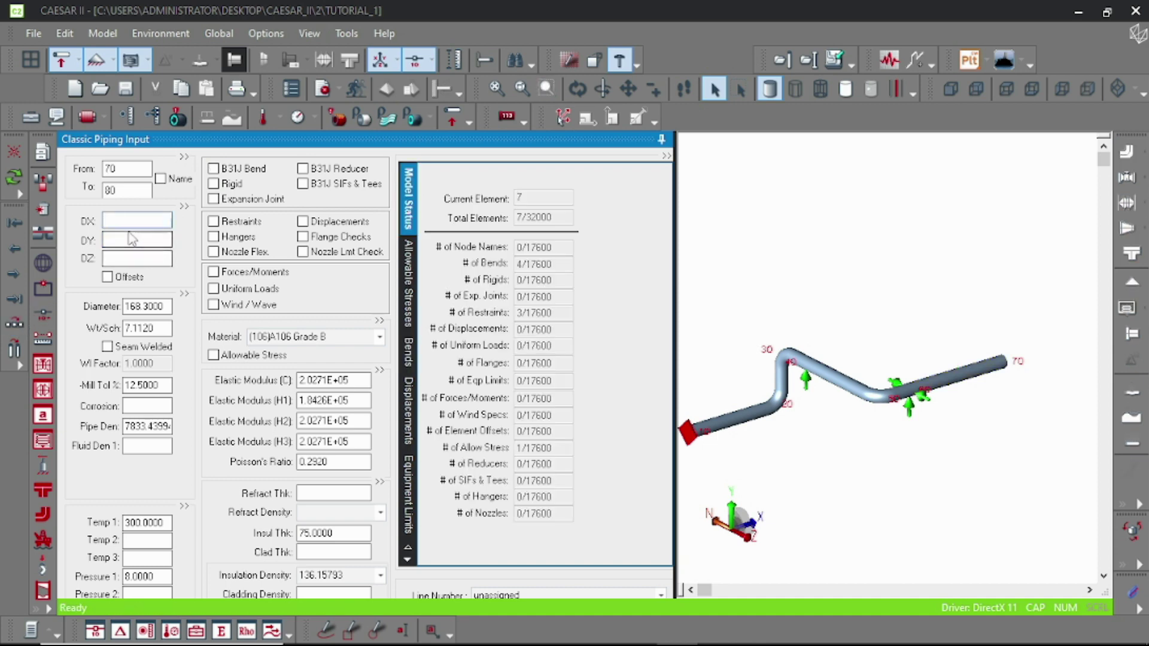
left_click(132, 241)
type("3000")
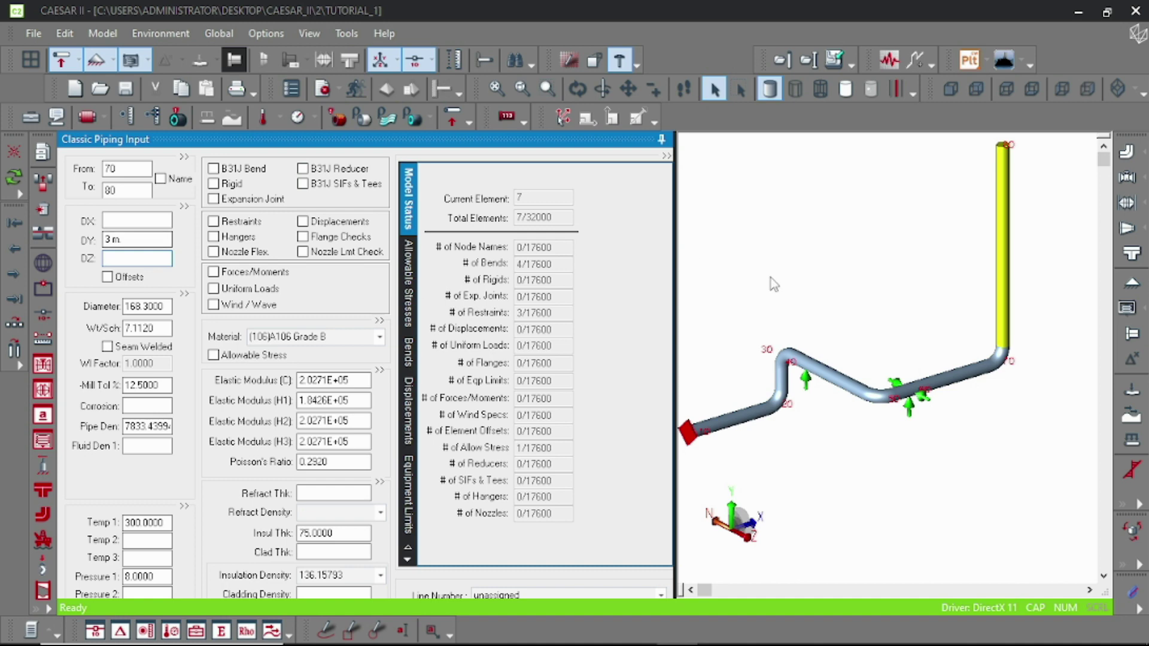
left_click(771, 278)
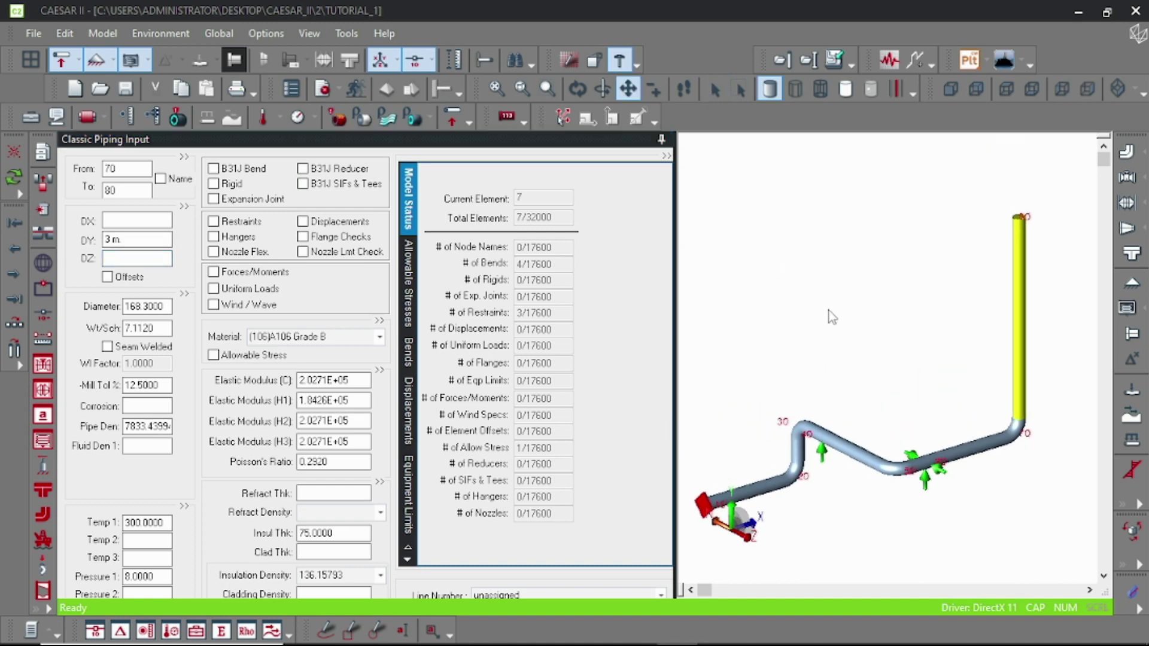
Step: Add element 80-90 at DZ -500 mm and put a bend on riser 70-80
left_click(21, 326)
left_click(132, 259)
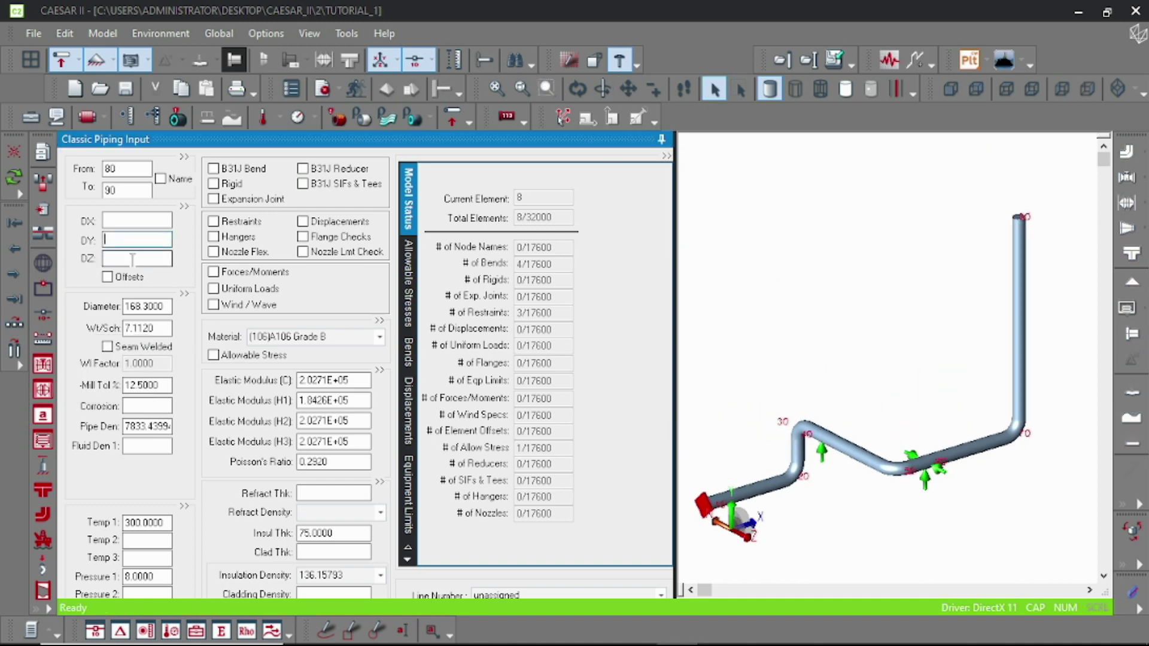
type("-500")
left_click(783, 304)
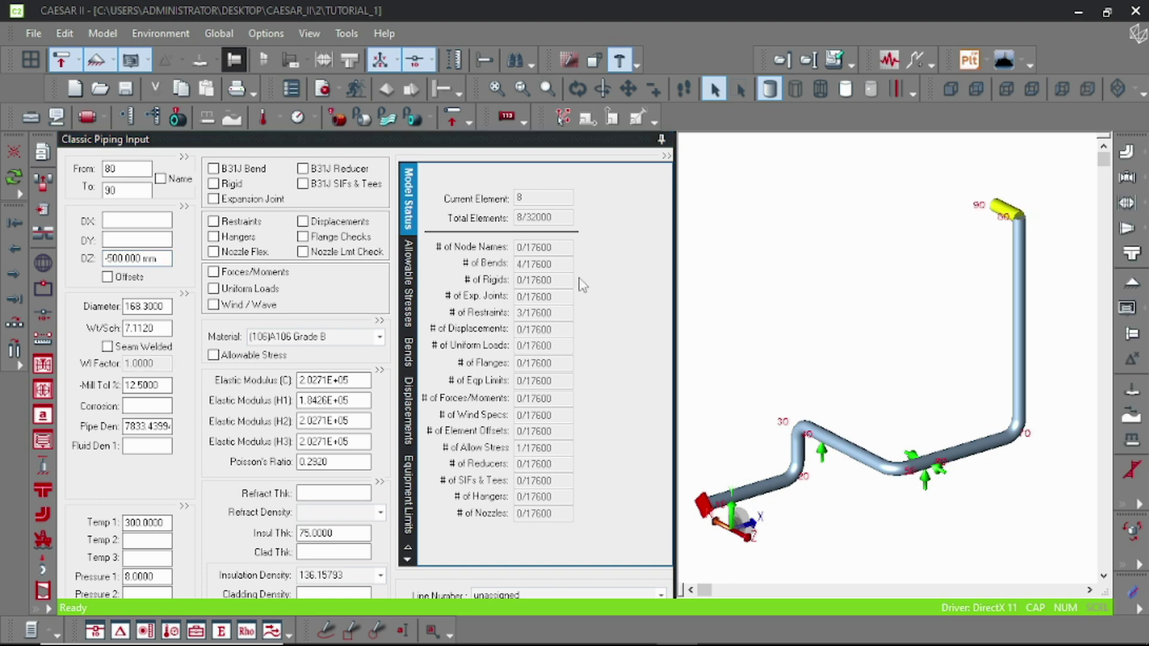
left_click(1025, 331)
left_click(213, 168)
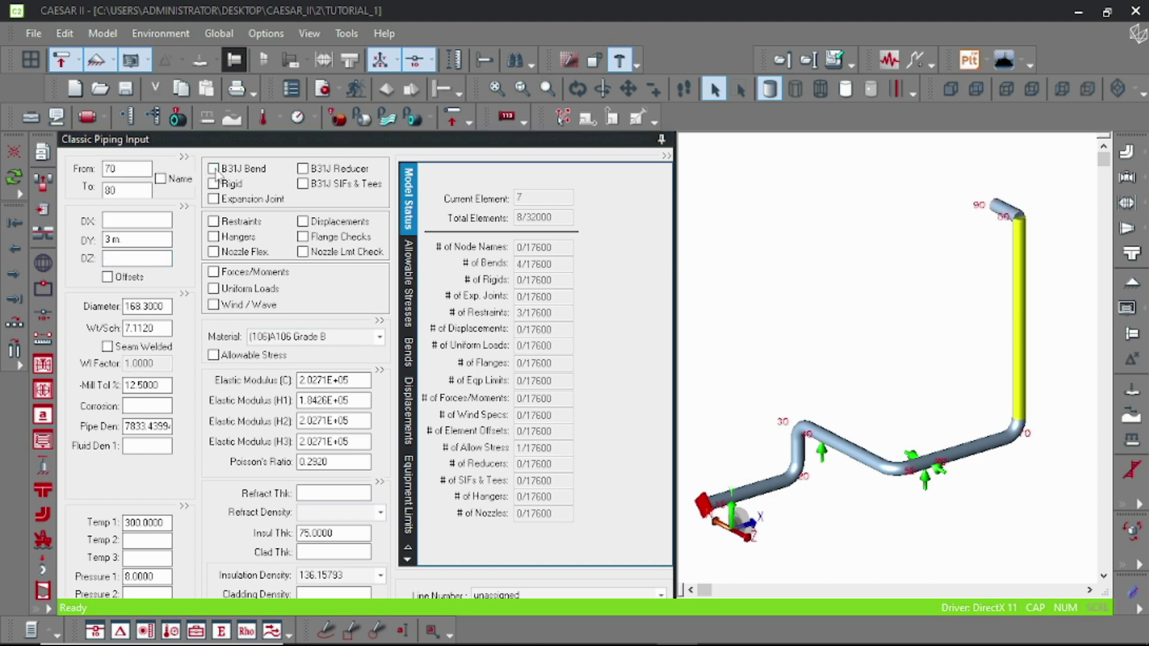
Step: Add element 90-100 running -1500 mm in Z, then center the node 90 bend
left_click(998, 207)
left_click(17, 327)
left_click(136, 258)
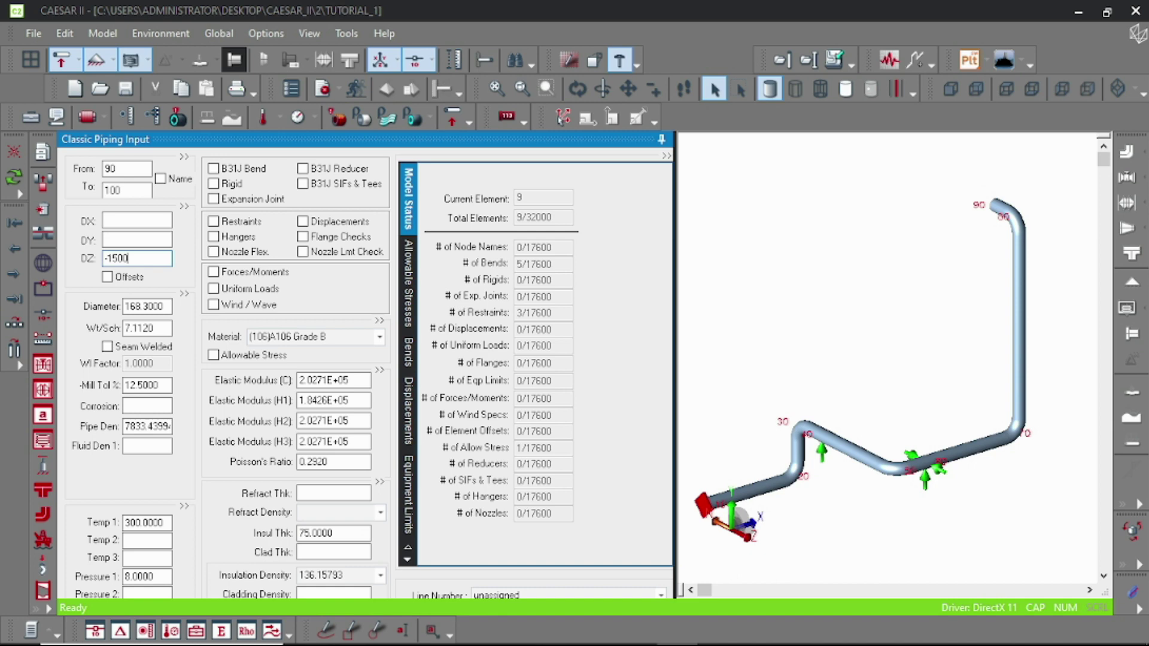
key("Return")
mouse_move(998, 210)
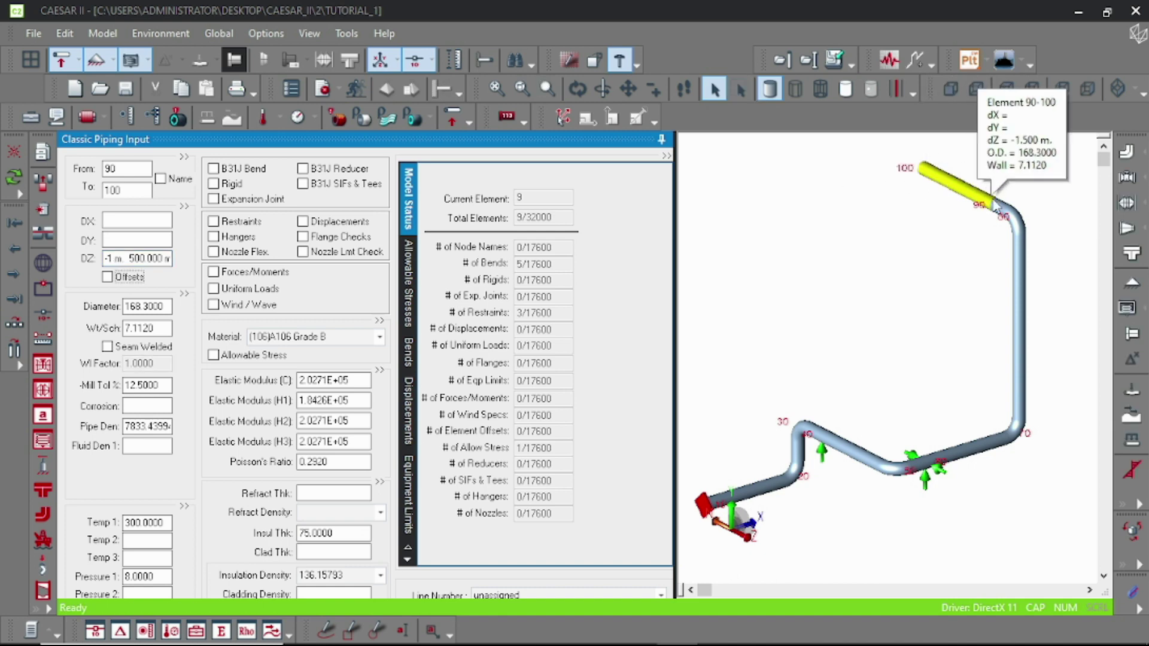
left_click(997, 210)
scroll(993, 213, "up", 4)
middle_click_drag(960, 244, 910, 346)
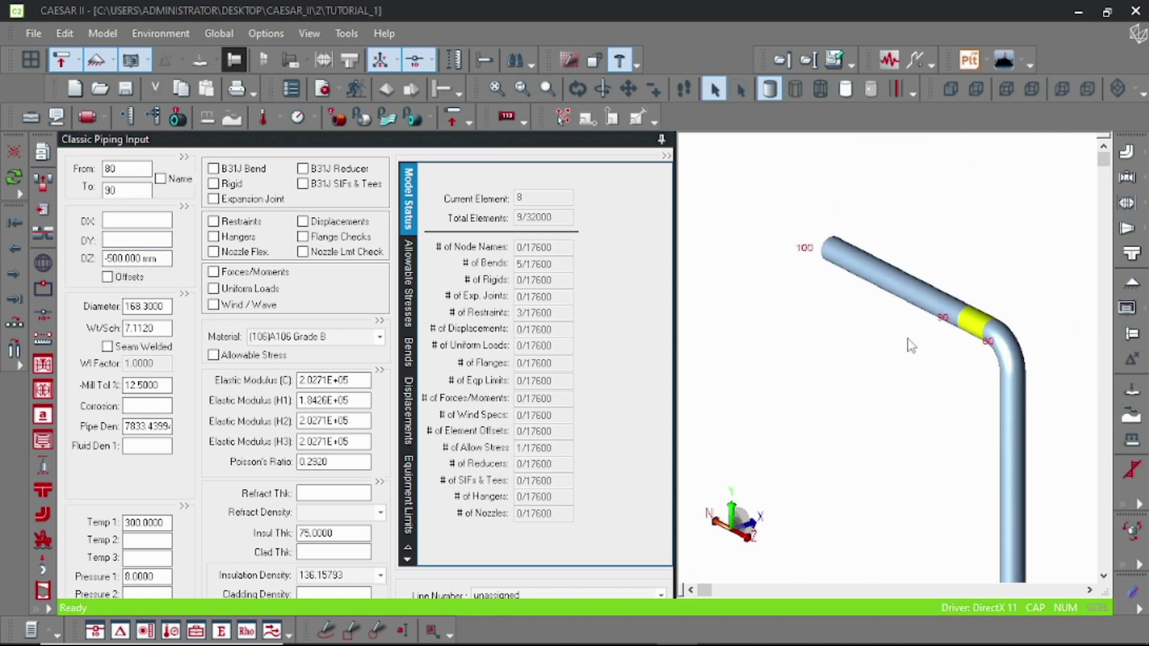
Step: Enable Hangers on element 80-90 for an ANVIL-table hanger at node 90, and edit its available space
left_click(213, 239)
left_click(214, 237)
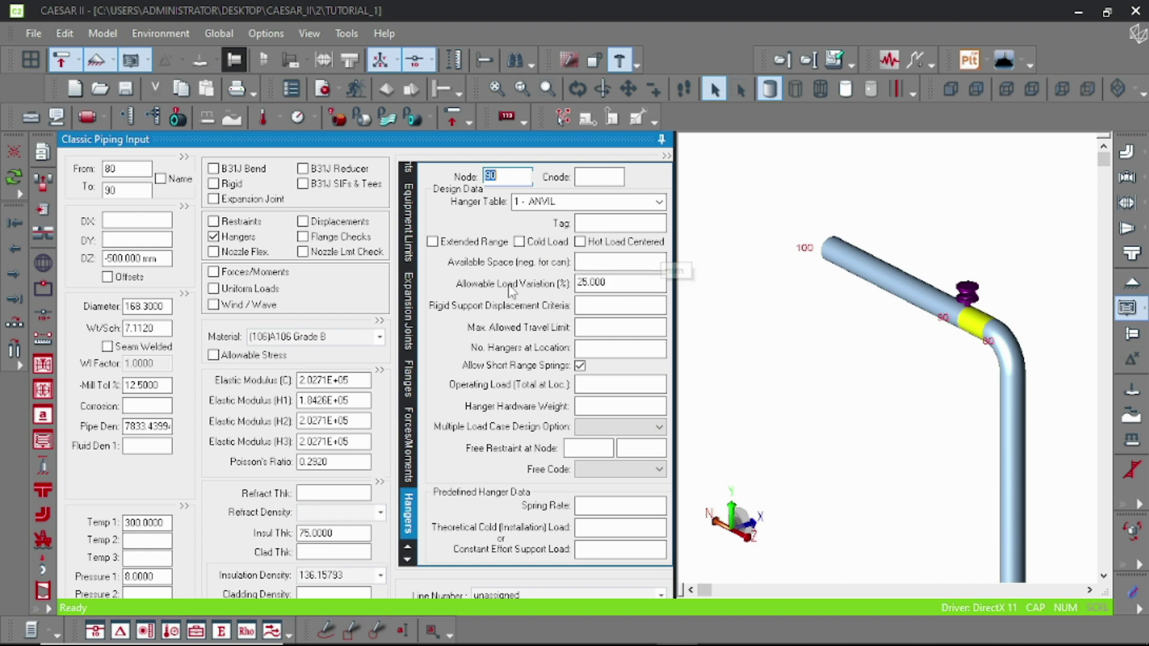
left_click(608, 260)
Step: Clear the hanger's Available Space field and set No. Hangers at Location to 2
key("Tab")
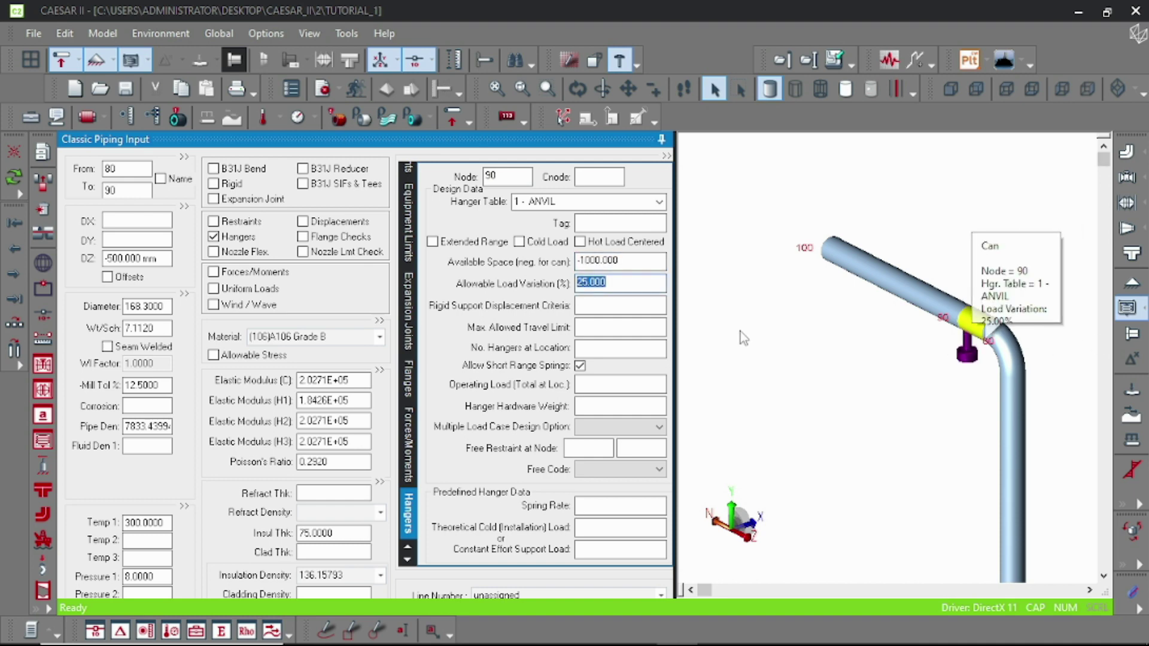
left_click(639, 262)
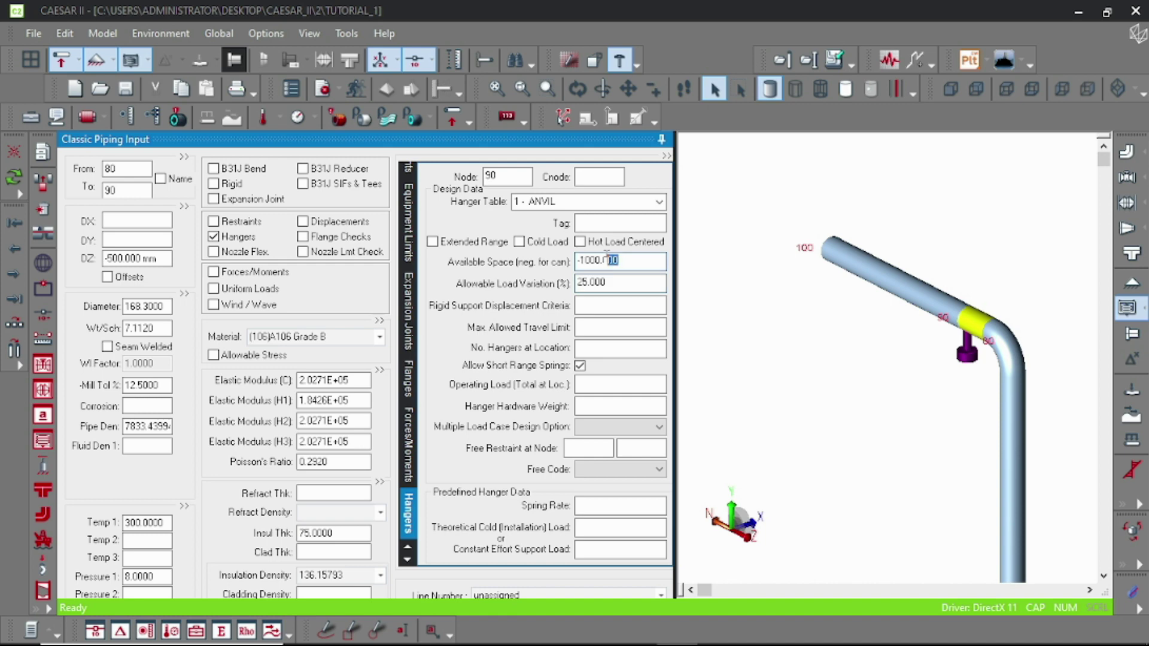
double_click(639, 262)
key("BackSpace")
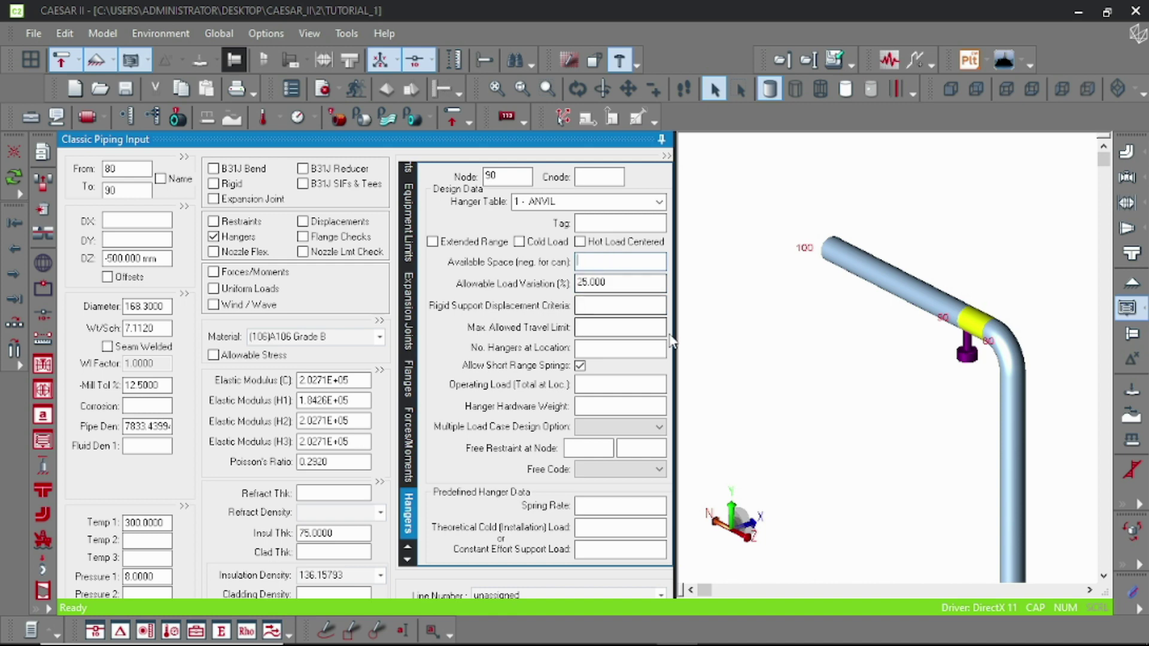
left_click(612, 346)
type("2")
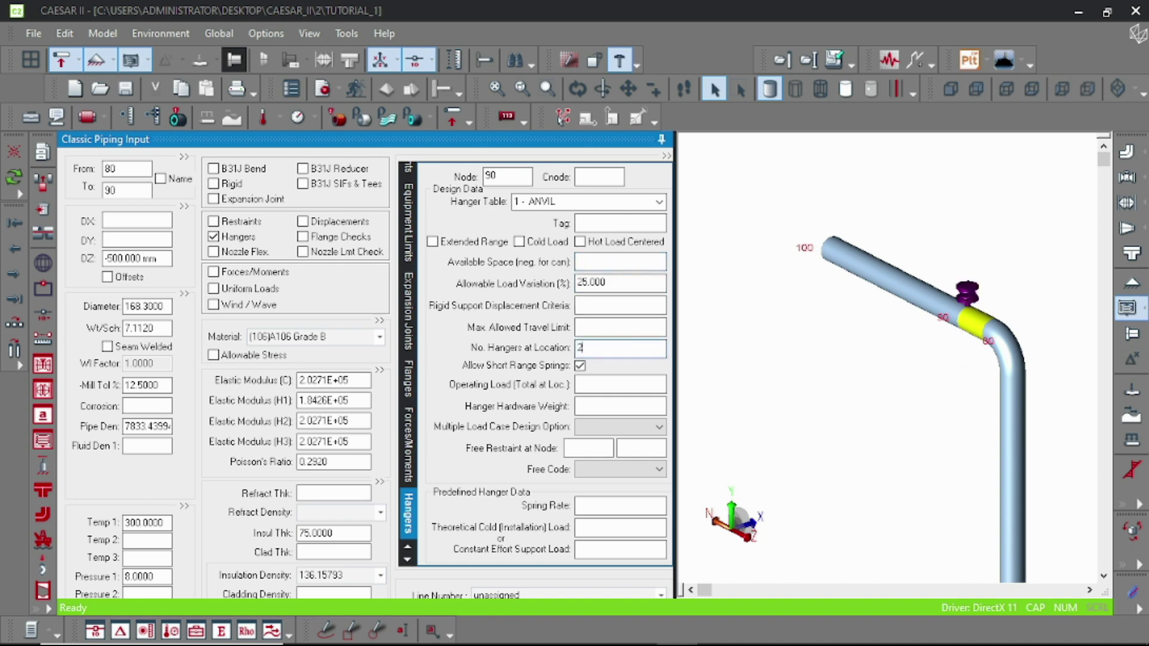
left_click(900, 387)
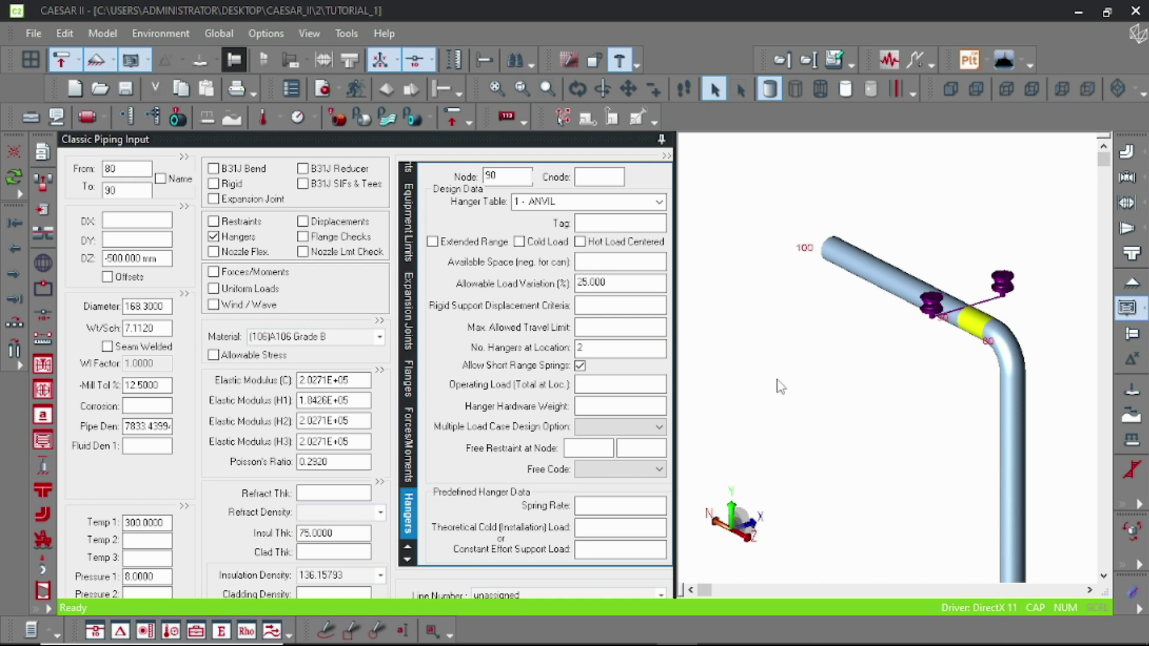
scroll(826, 407, "down", 3)
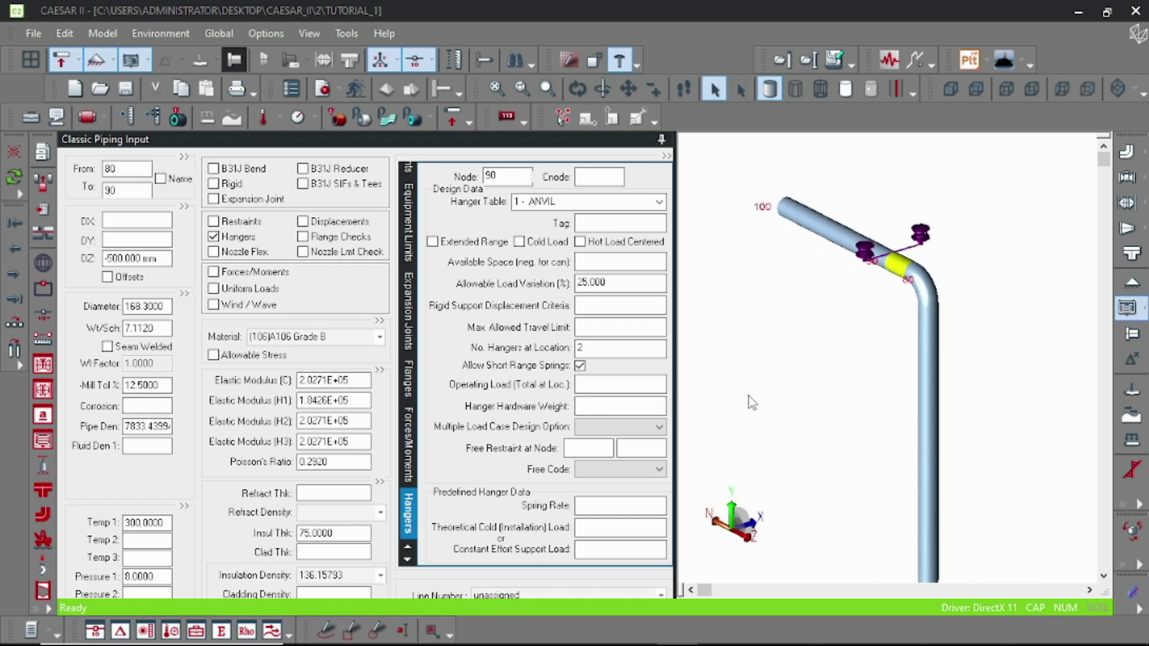
scroll(837, 401, "down", 5)
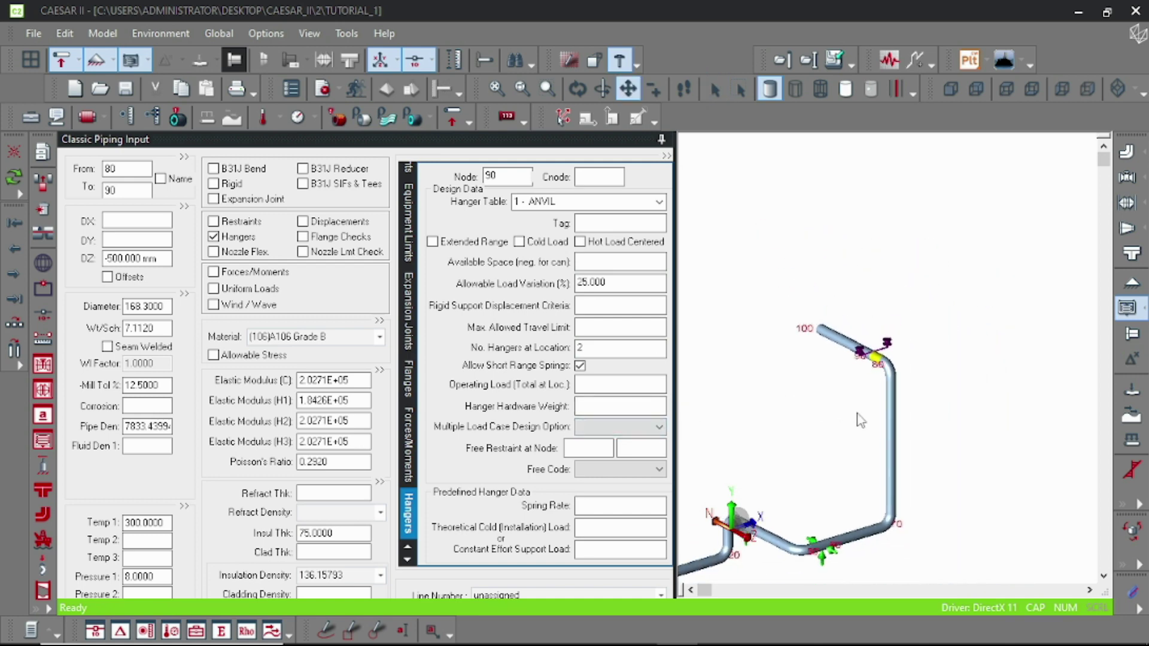
scroll(915, 347, "up", 2)
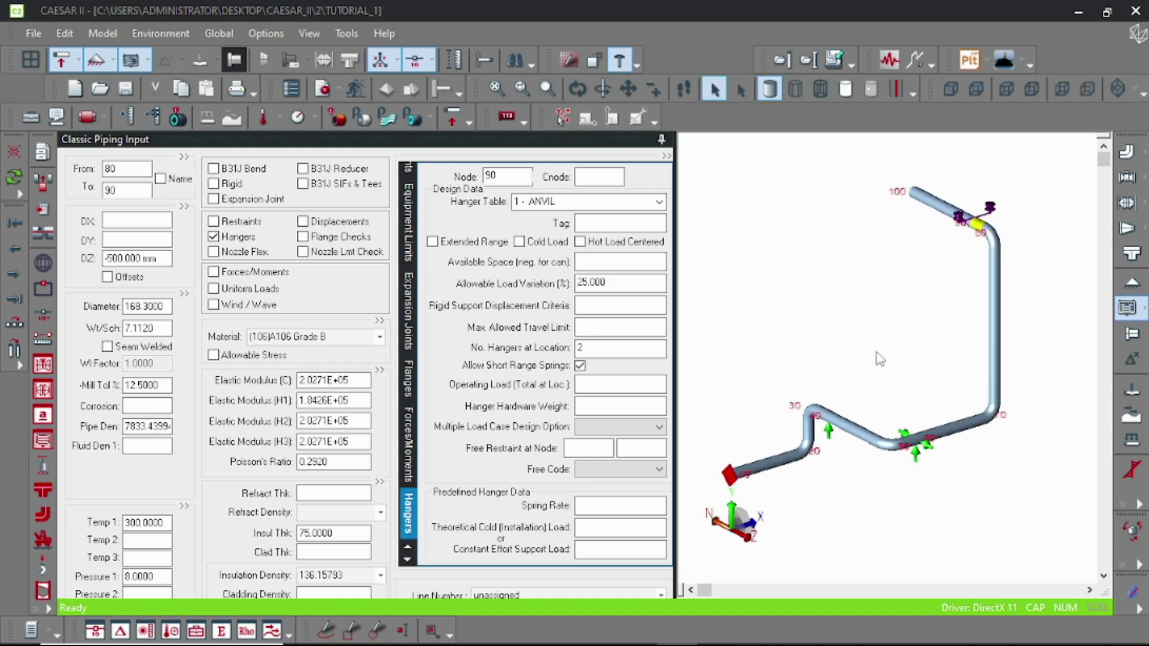
Step: Answer Yes to the 30-minute unsaved-input reminder to save the piping input
middle_click_drag(896, 343, 902, 343)
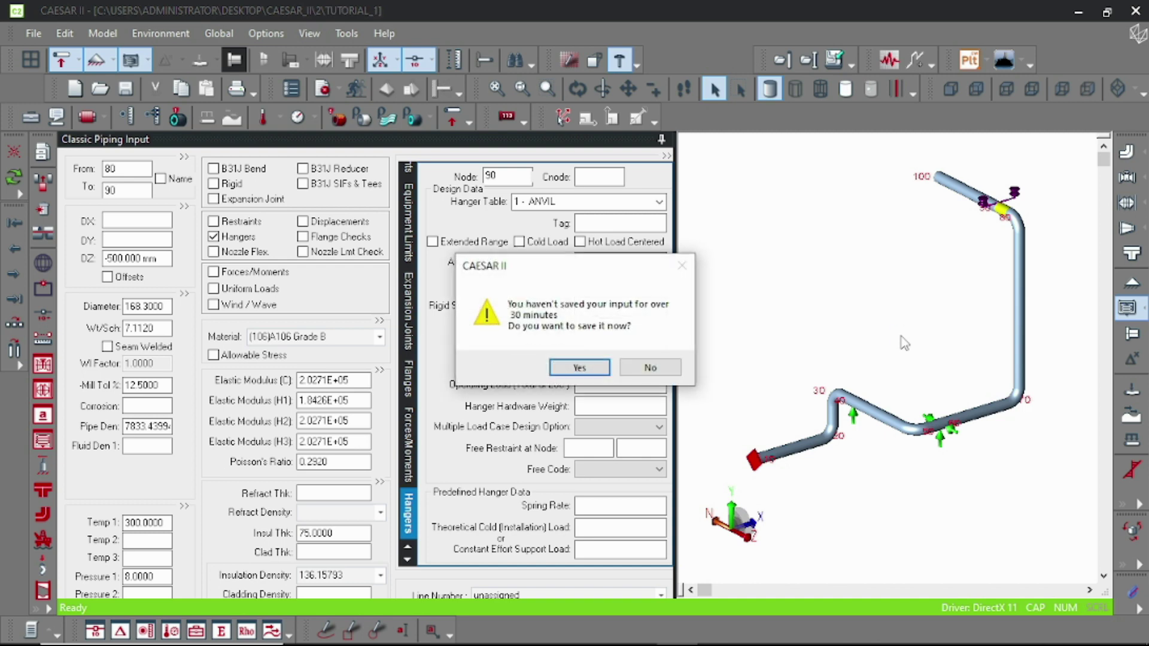
left_click(585, 367)
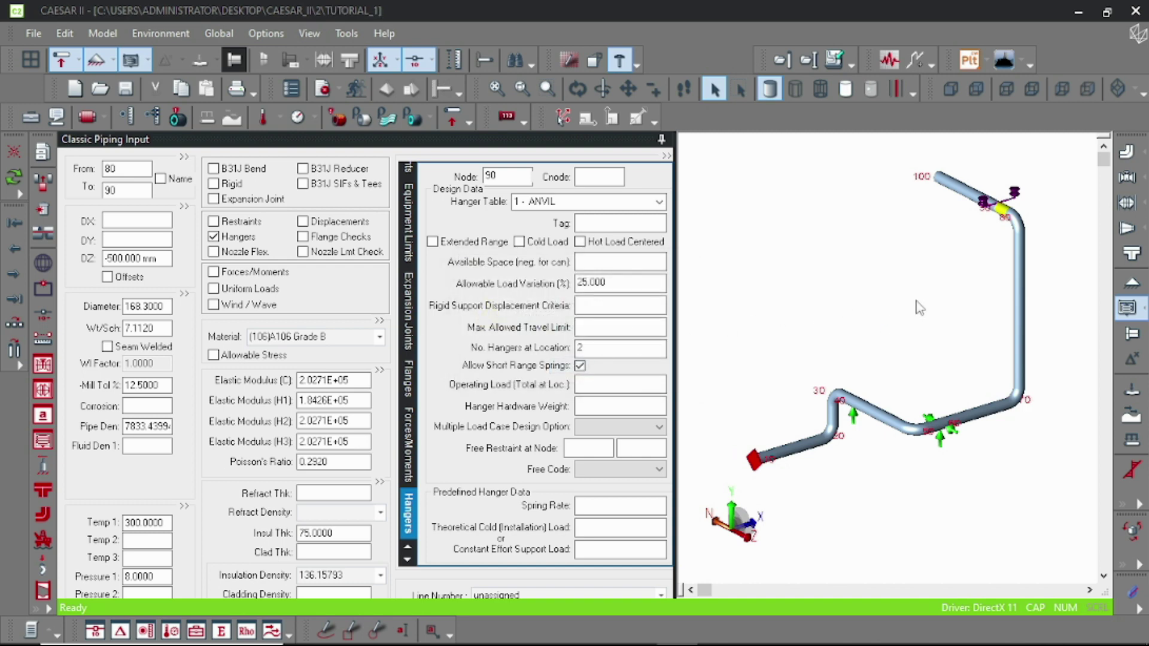